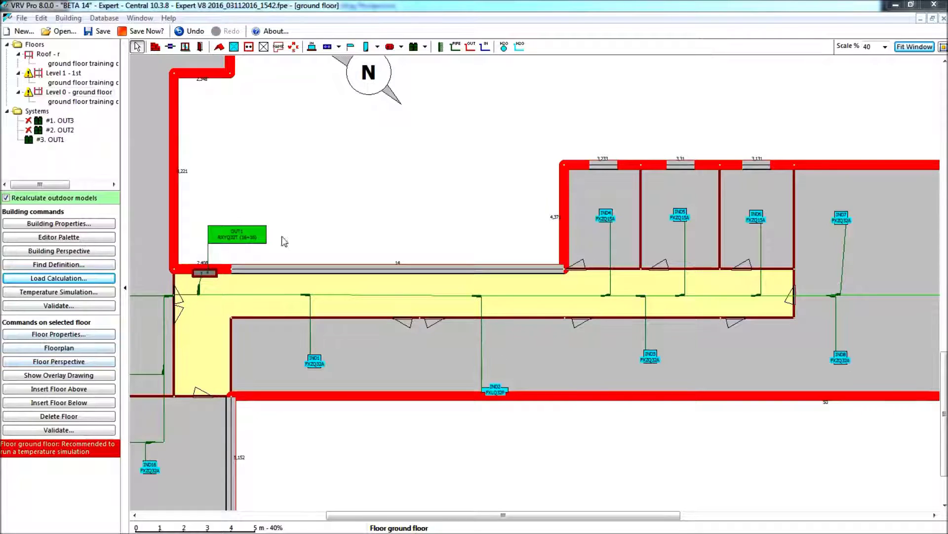
Optimize the piping of outdoor unit OUT1, keeping indoor unit rotation, nearest REFNET connection, straight pipes and reduced first branch lengths enabled
{"action": "left_click", "coordinate": [250, 239]}
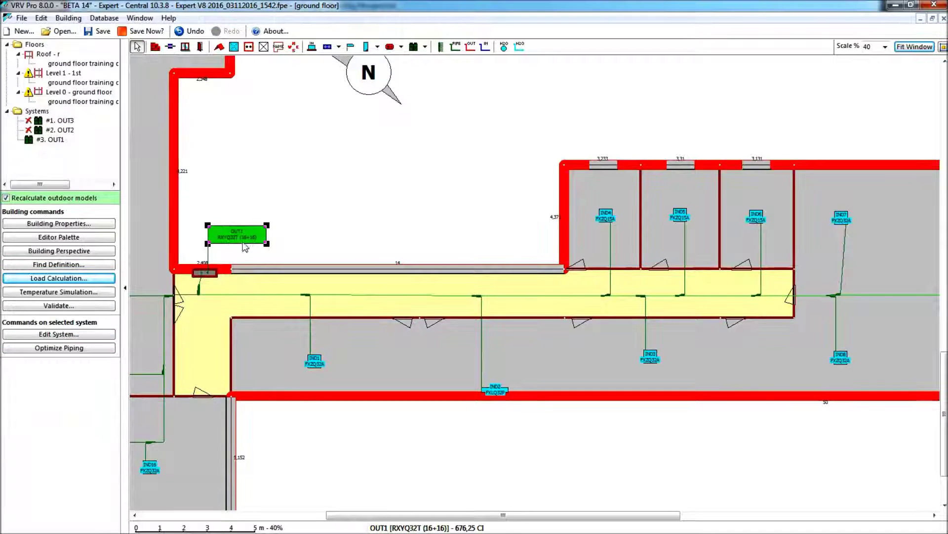
{"action": "left_click", "coordinate": [60, 348]}
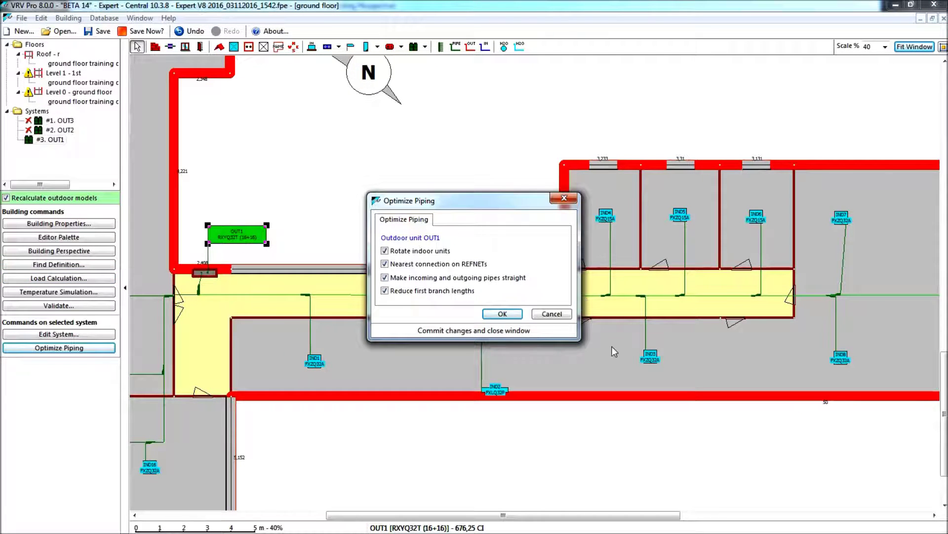
{"action": "left_click", "coordinate": [503, 314]}
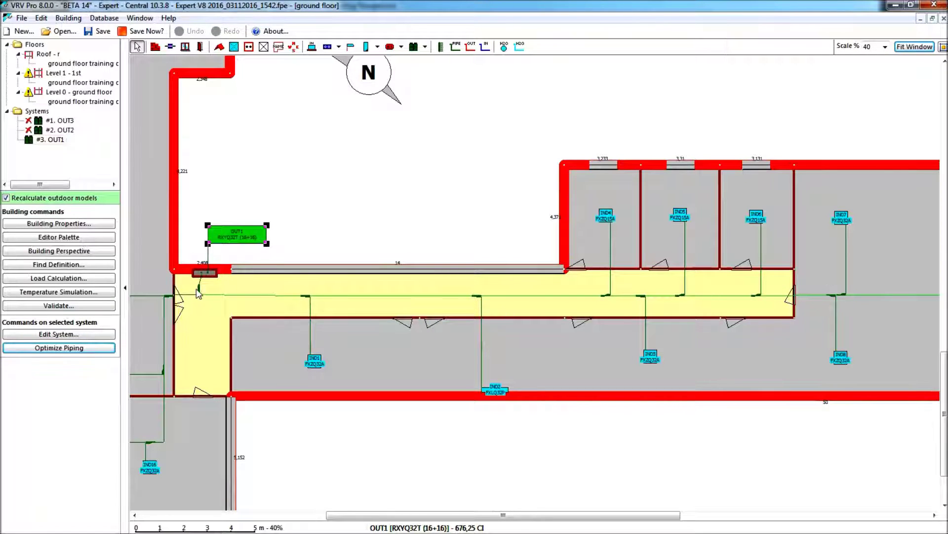
Inspect where the refrigerant pipes of shaft 1 beside OUT1 come from and go to, and close its properties
{"action": "scroll", "coordinate": [211, 295], "scroll_direction": "up", "scroll_amount": 5}
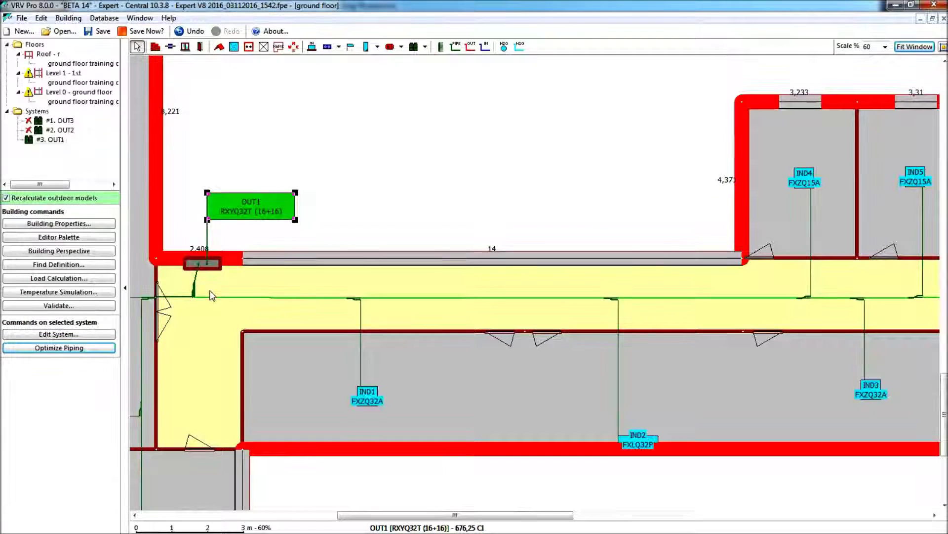
{"action": "scroll", "coordinate": [212, 294], "scroll_direction": "left", "scroll_amount": 5}
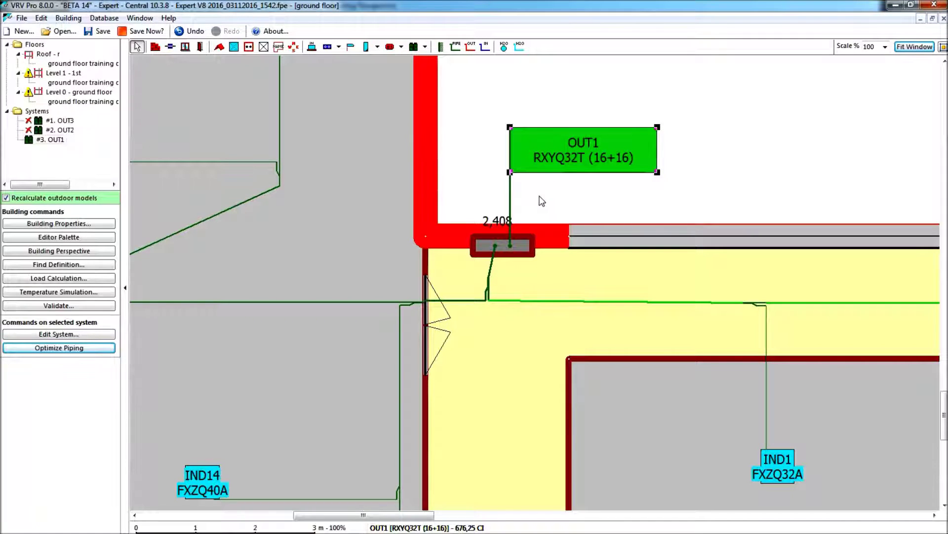
{"action": "double_click", "coordinate": [525, 247]}
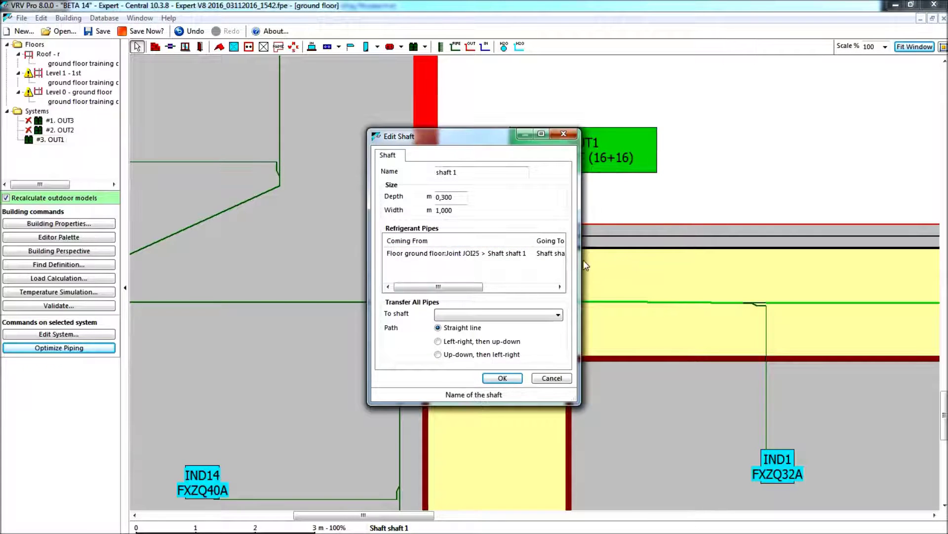
{"action": "left_click_drag", "start_coordinate": [580, 262], "coordinate": [863, 247]}
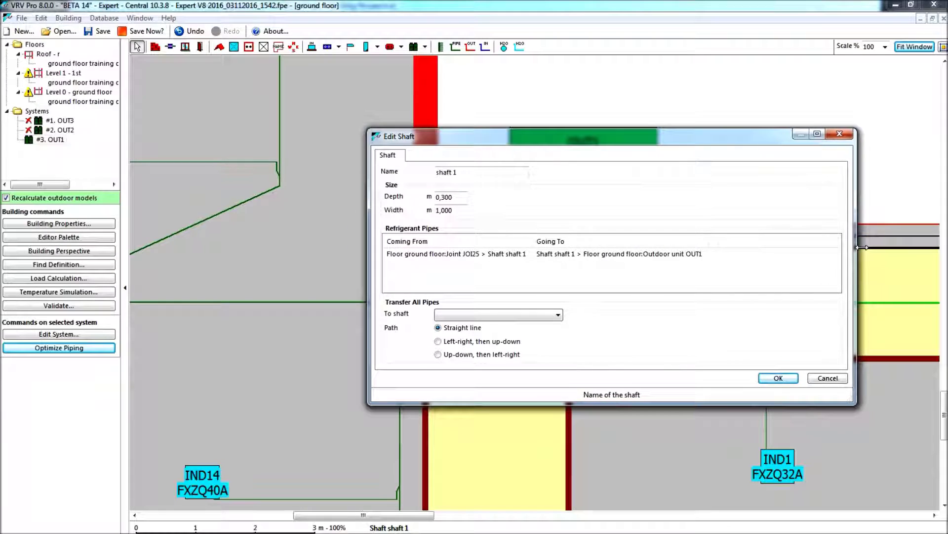
{"action": "mouse_move", "coordinate": [485, 141]}
{"action": "left_mouse_down"}
{"action": "mouse_move", "coordinate": [390, 323]}
{"action": "mouse_move", "coordinate": [390, 305]}
{"action": "left_mouse_up"}
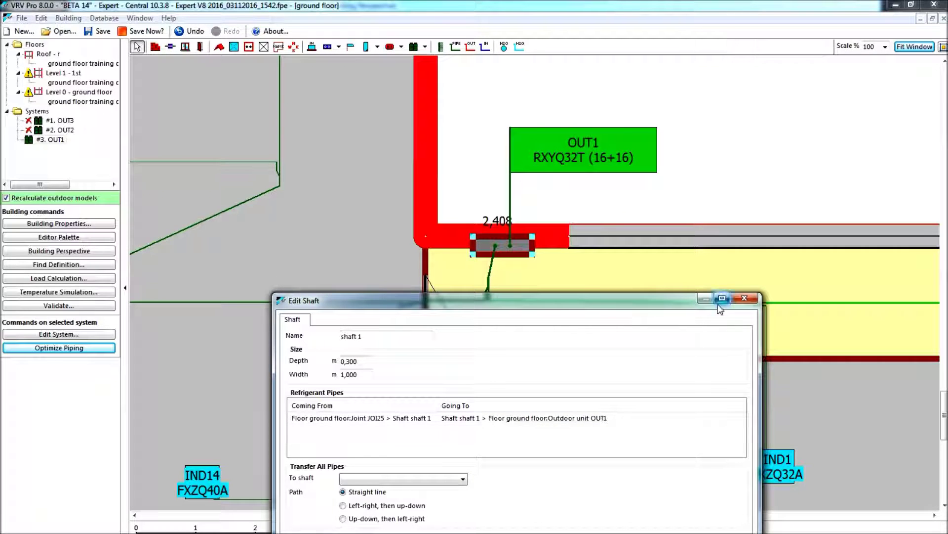
{"action": "left_click", "coordinate": [743, 299]}
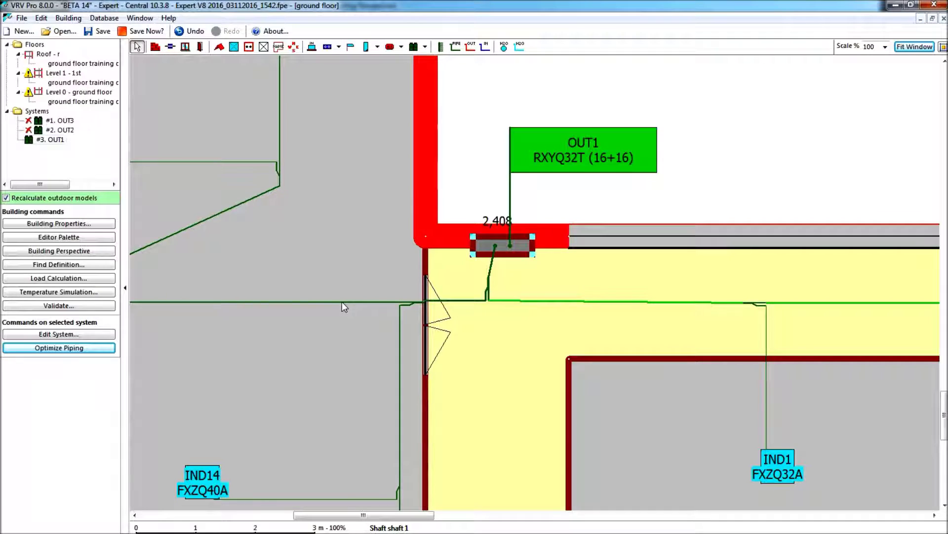
Open the 1st floor plan and insert a point on the pipe between the service shaft and the first joint
{"action": "scroll", "coordinate": [342, 299], "scroll_direction": "up", "scroll_amount": 10}
{"action": "scroll", "coordinate": [345, 291], "scroll_direction": "up", "scroll_amount": 5}
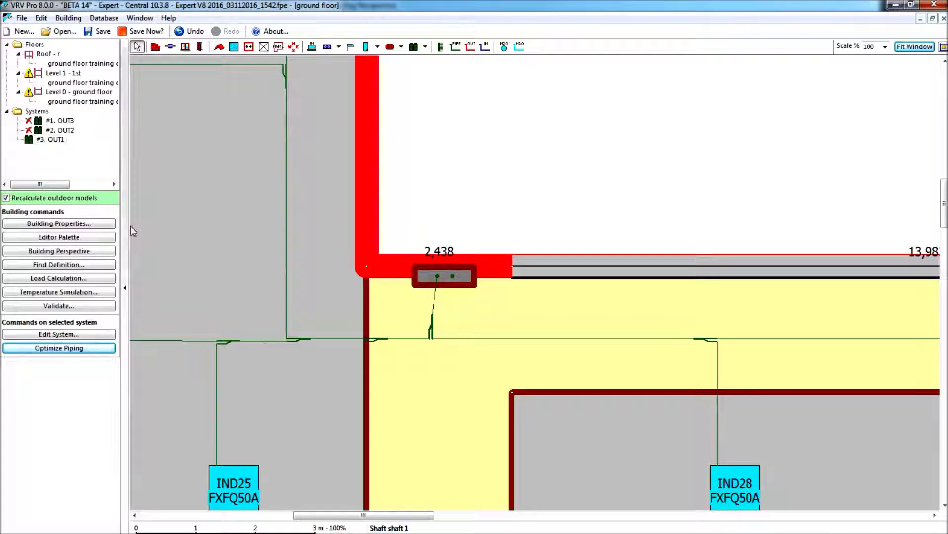
{"action": "left_click", "coordinate": [59, 93]}
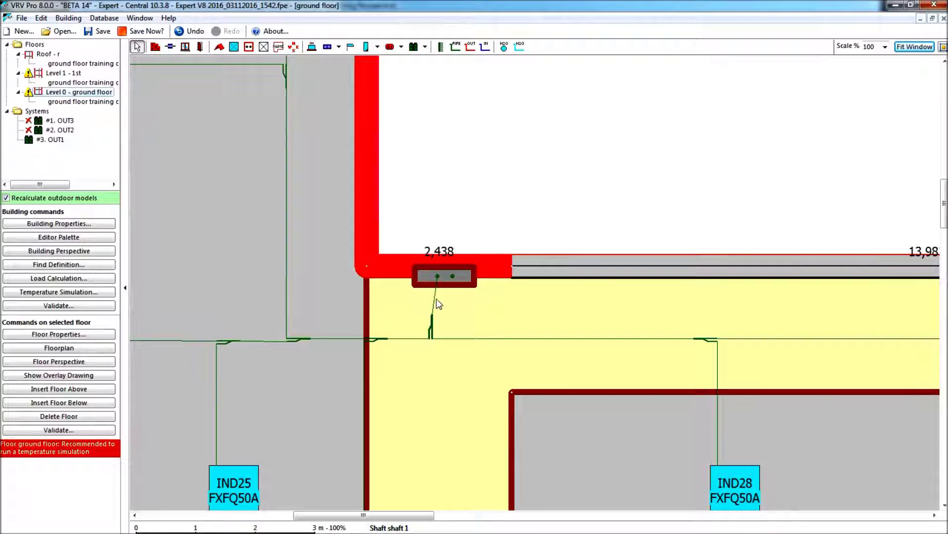
{"action": "left_click", "coordinate": [55, 74]}
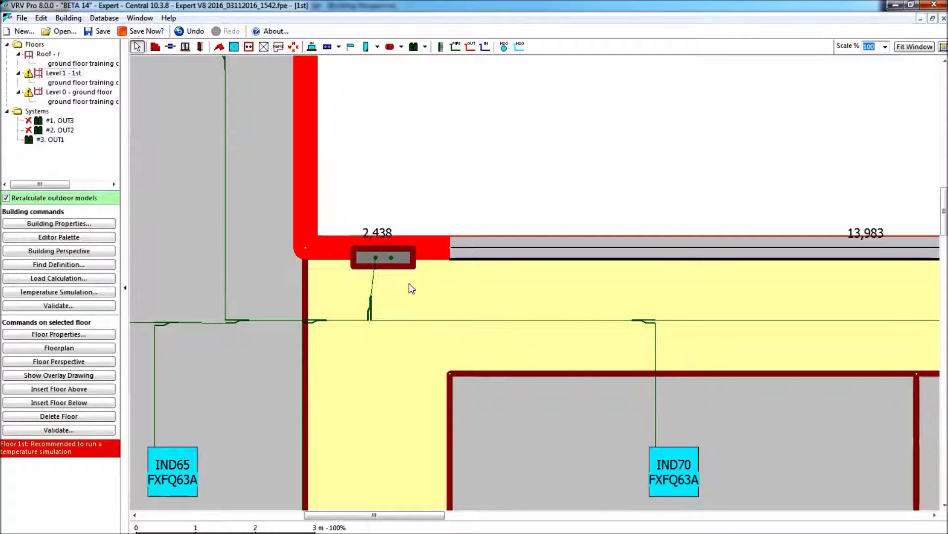
{"action": "left_click", "coordinate": [170, 49]}
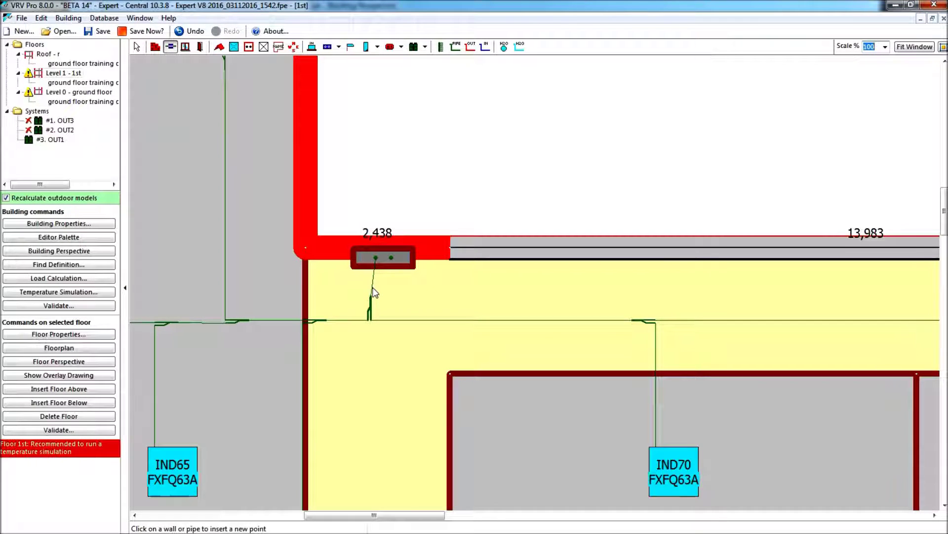
{"action": "left_click", "coordinate": [371, 302]}
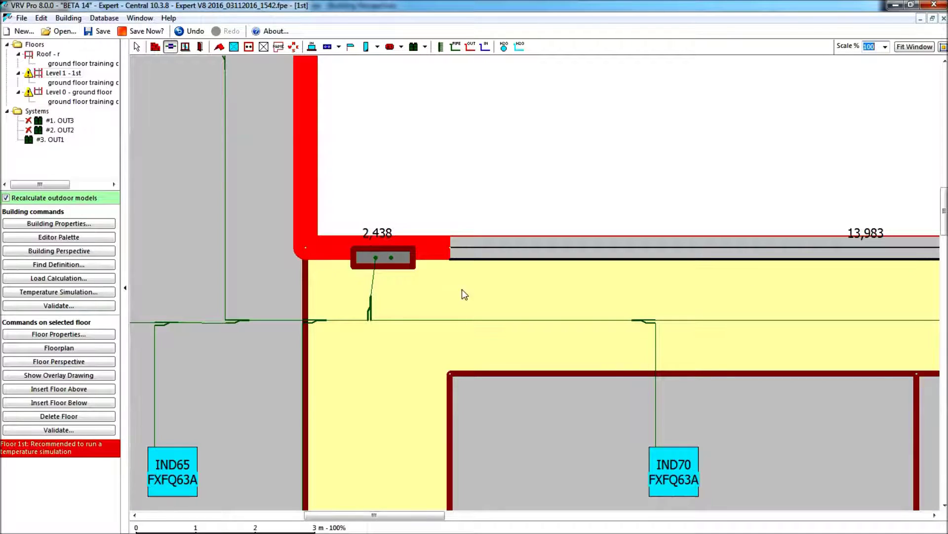
Draw a refrigerant pipe from the shaft's free connection to the inserted point on the existing pipe, with Joint JNT0 as source
{"action": "left_click", "coordinate": [455, 46]}
{"action": "left_click", "coordinate": [390, 265]}
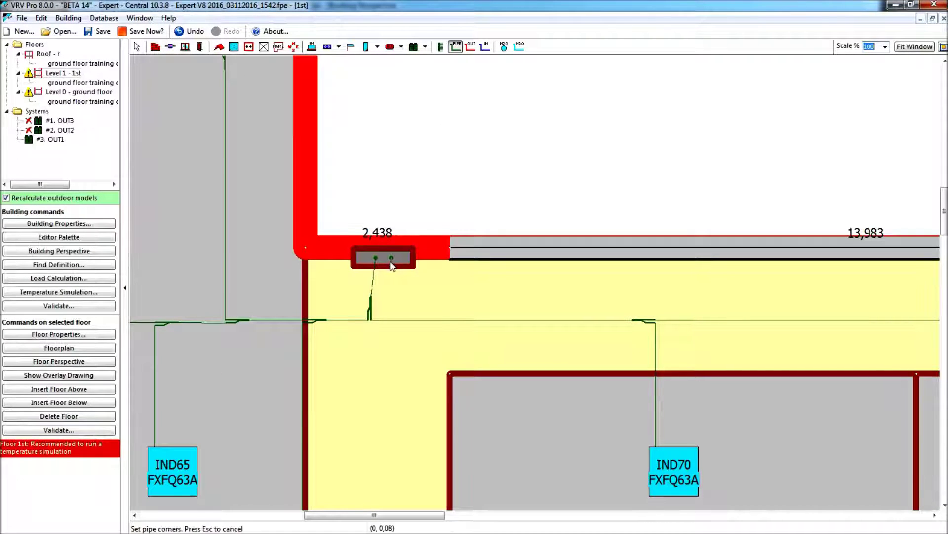
{"action": "double_click", "coordinate": [390, 287]}
{"action": "left_click", "coordinate": [372, 287]}
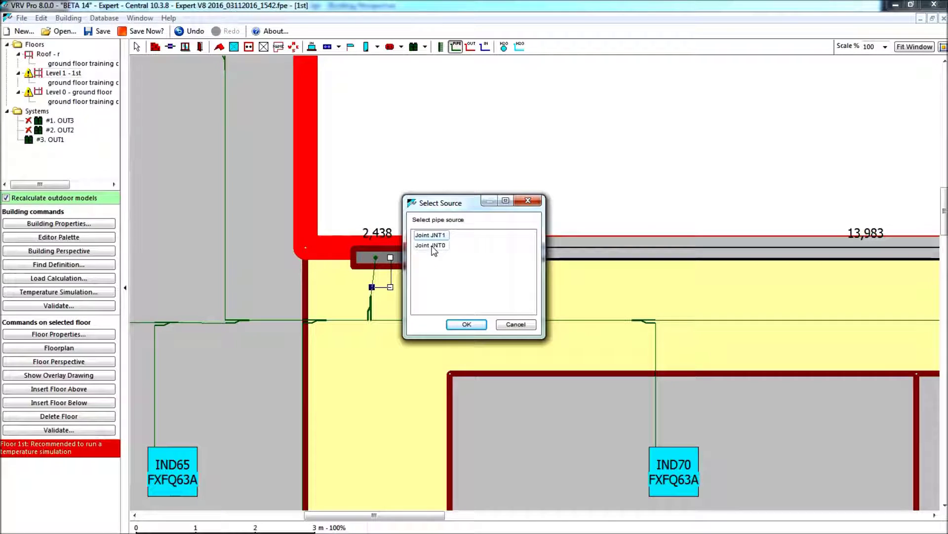
{"action": "left_click", "coordinate": [433, 245]}
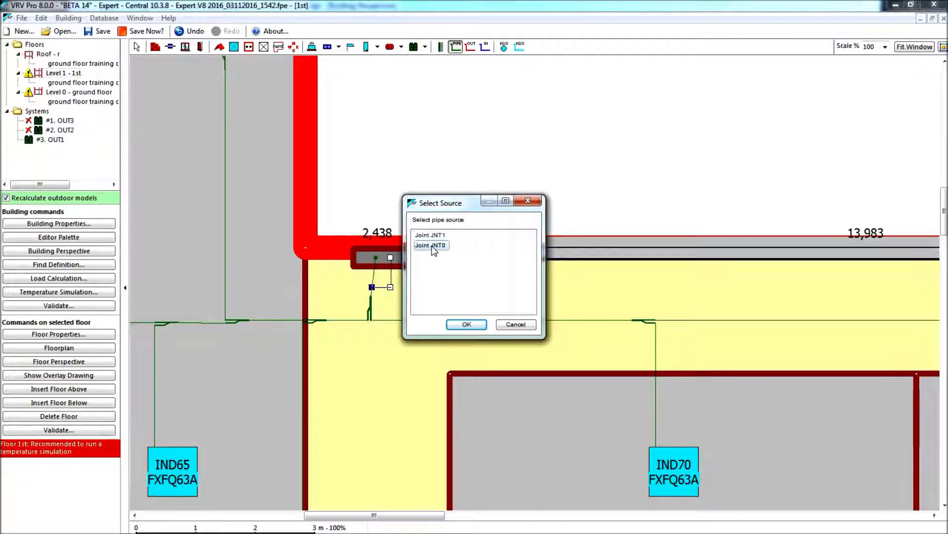
{"action": "left_click", "coordinate": [467, 324]}
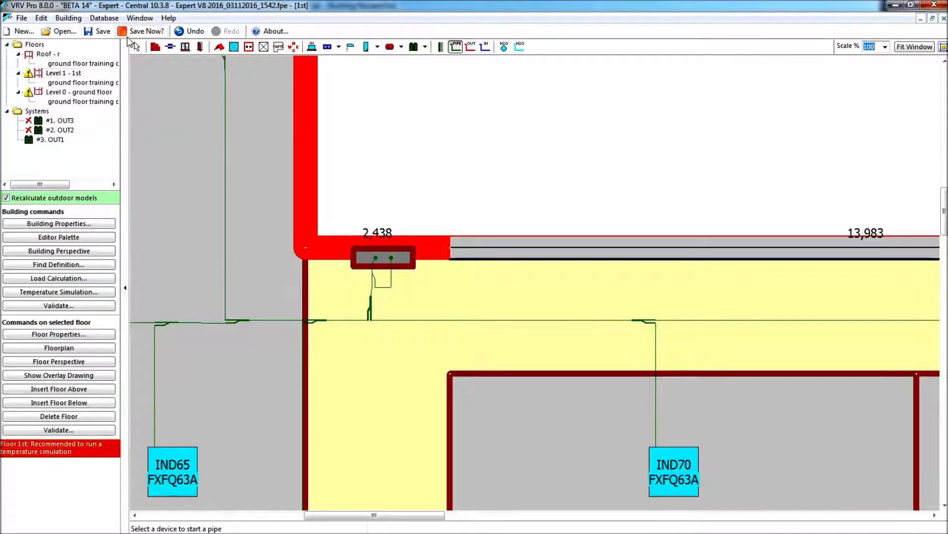
Rename the new joint just below the shaft to JNT0 _1
{"action": "left_click", "coordinate": [137, 47]}
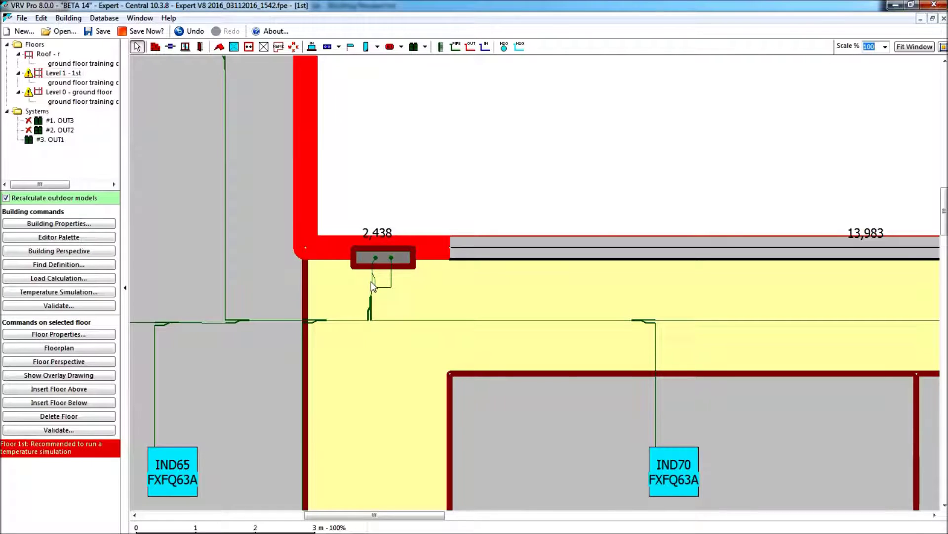
{"action": "double_click", "coordinate": [372, 282]}
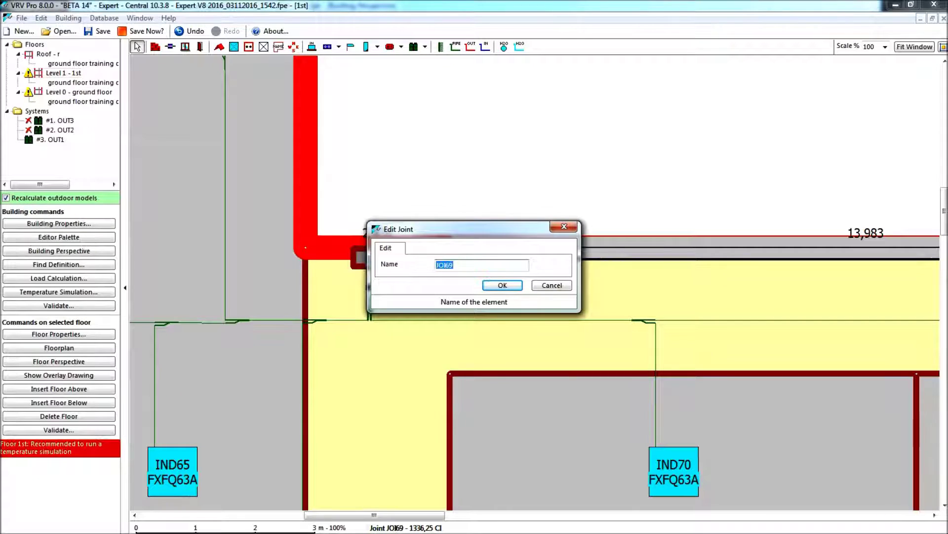
{"action": "type", "text": "JNT0 _1"}
{"action": "left_click", "coordinate": [495, 285]}
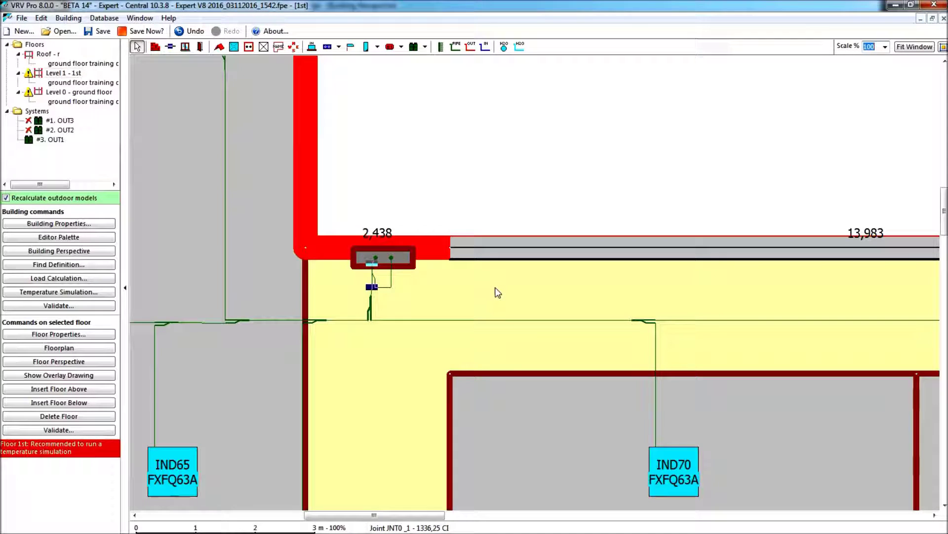
On the roof plan, connect outdoor unit OUT3 to the service shaft with a pipe, using Joint JNT0 _1 as source
{"action": "double_click", "coordinate": [27, 120]}
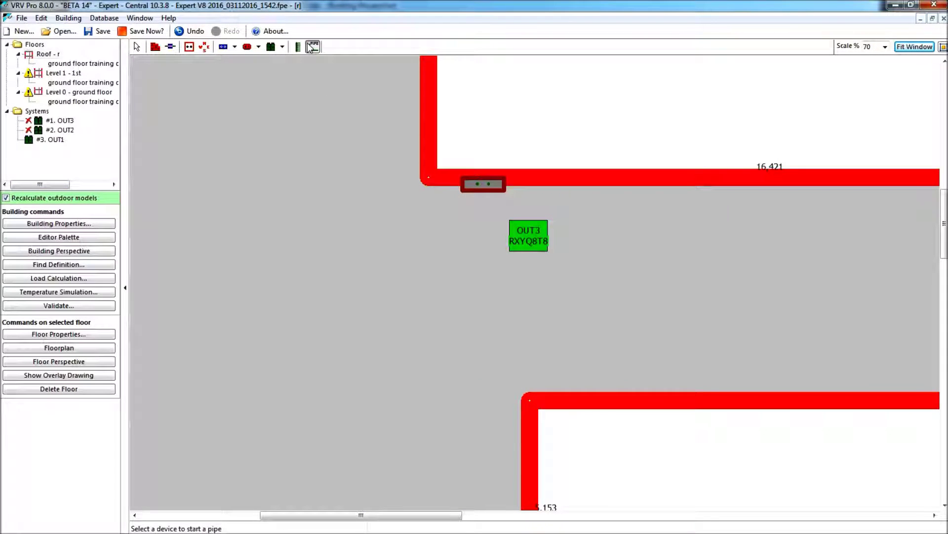
{"action": "left_click", "coordinate": [490, 189]}
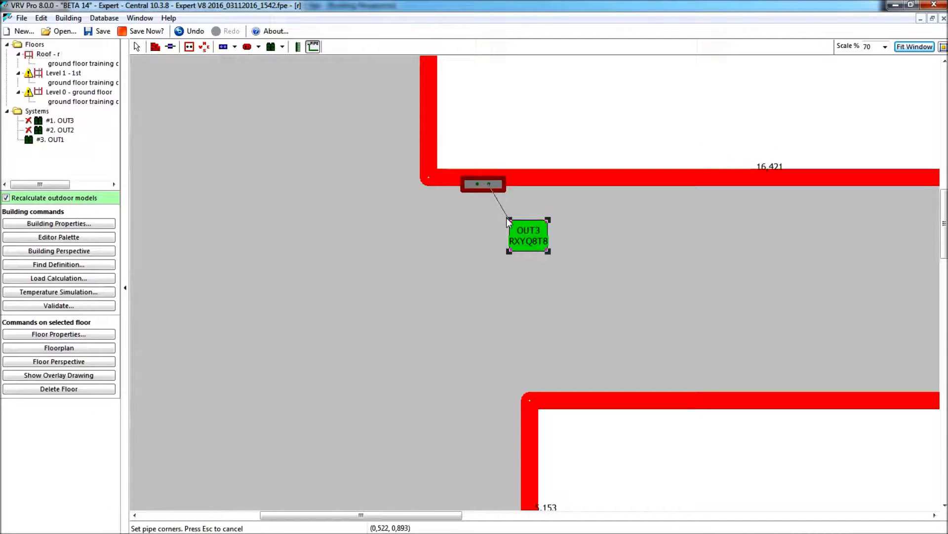
{"action": "left_click", "coordinate": [492, 189]}
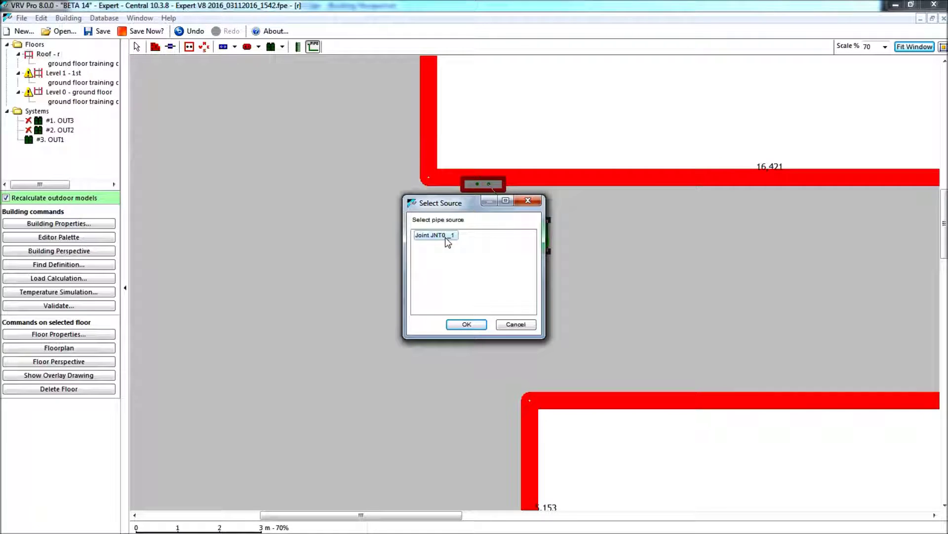
{"action": "left_click", "coordinate": [467, 324]}
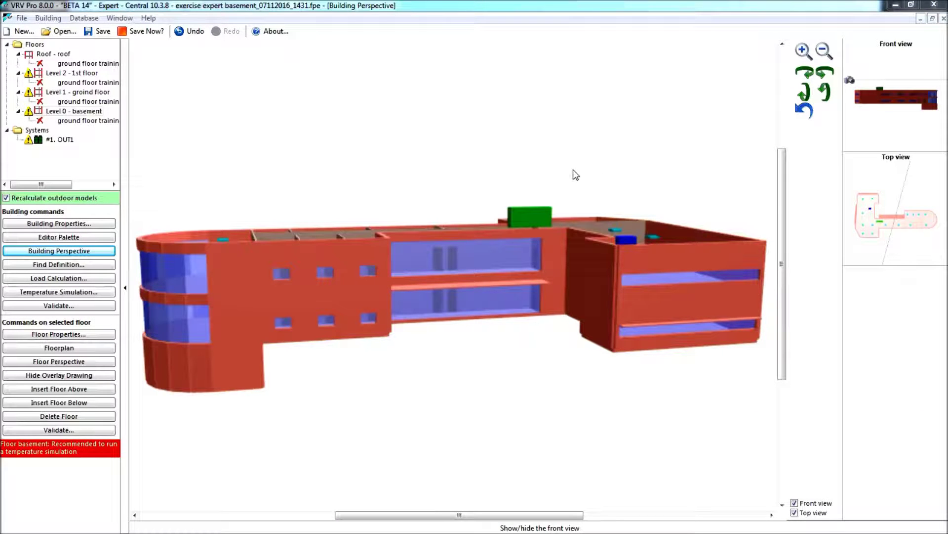
Open the basement plan of the exercise project and place a new service shaft named basement near the room's upper-left corner
{"action": "left_click", "coordinate": [822, 76]}
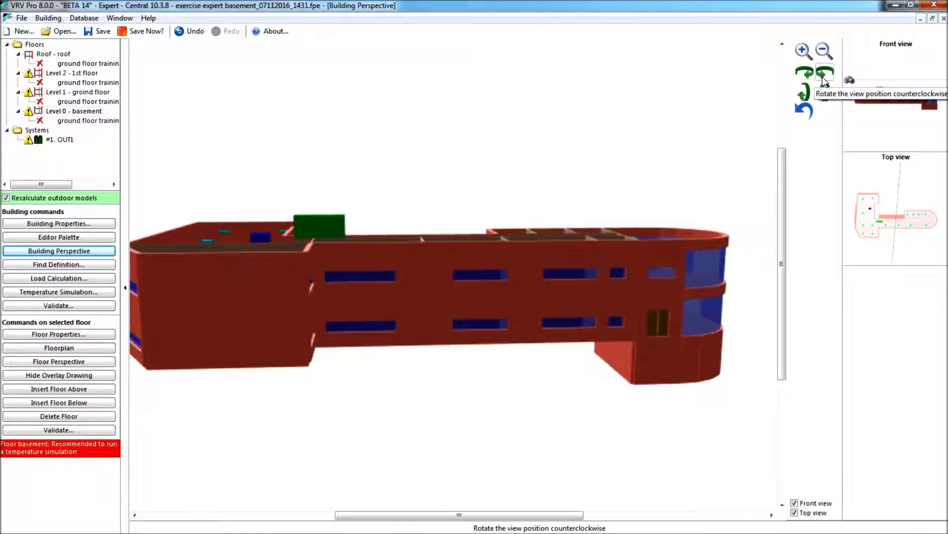
{"action": "double_click", "coordinate": [64, 112]}
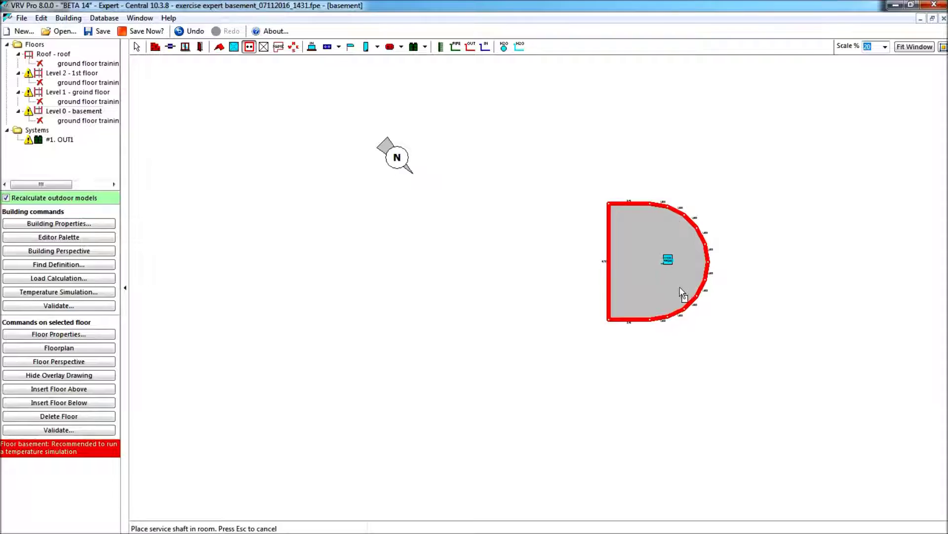
{"action": "scroll", "coordinate": [716, 279], "scroll_direction": "up", "scroll_amount": 1}
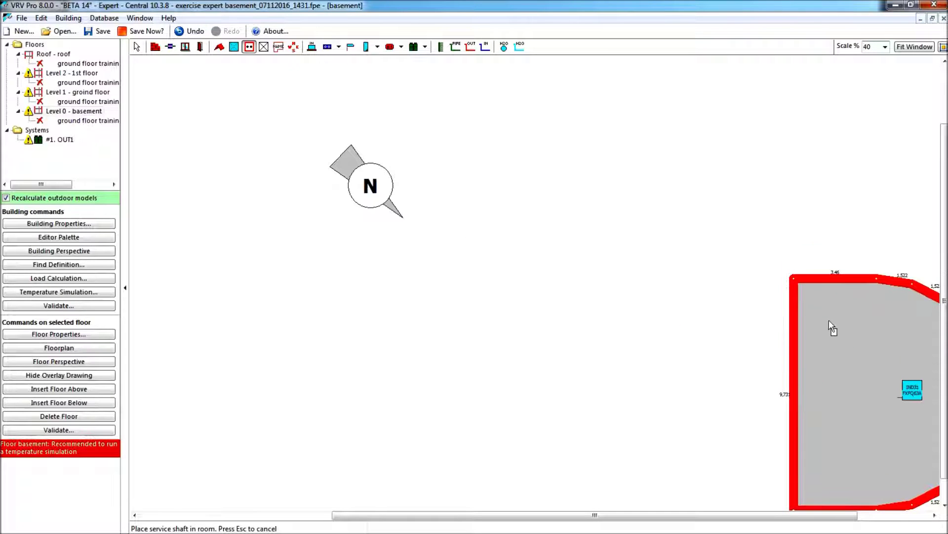
{"action": "scroll", "coordinate": [828, 319], "scroll_direction": "down", "scroll_amount": 1}
{"action": "scroll", "coordinate": [829, 322], "scroll_direction": "left", "scroll_amount": 1}
{"action": "scroll", "coordinate": [829, 321], "scroll_direction": "right", "scroll_amount": 2}
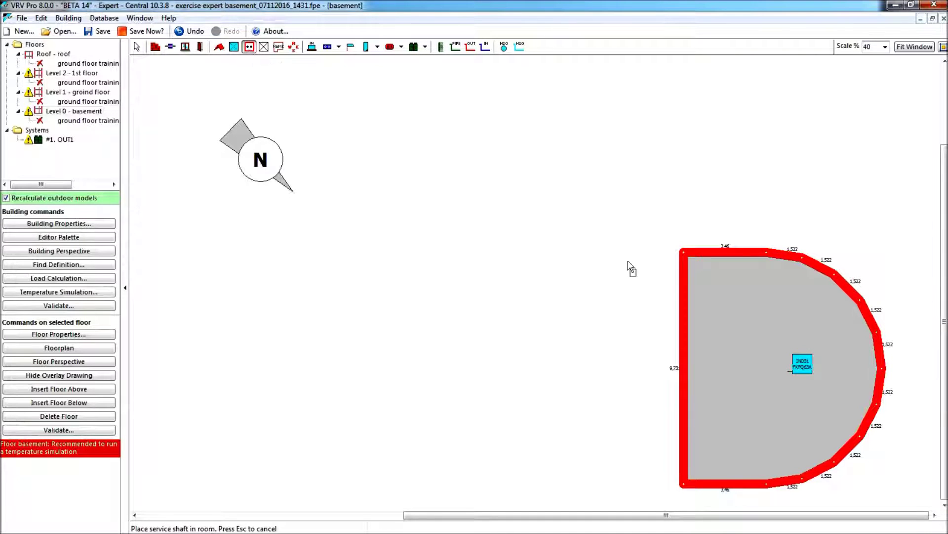
{"action": "left_click", "coordinate": [718, 302]}
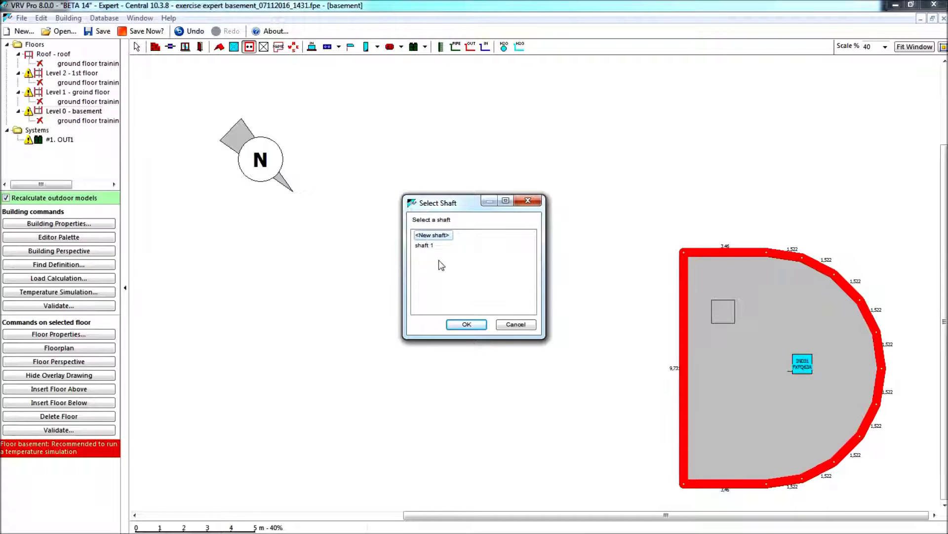
{"action": "left_click", "coordinate": [467, 325]}
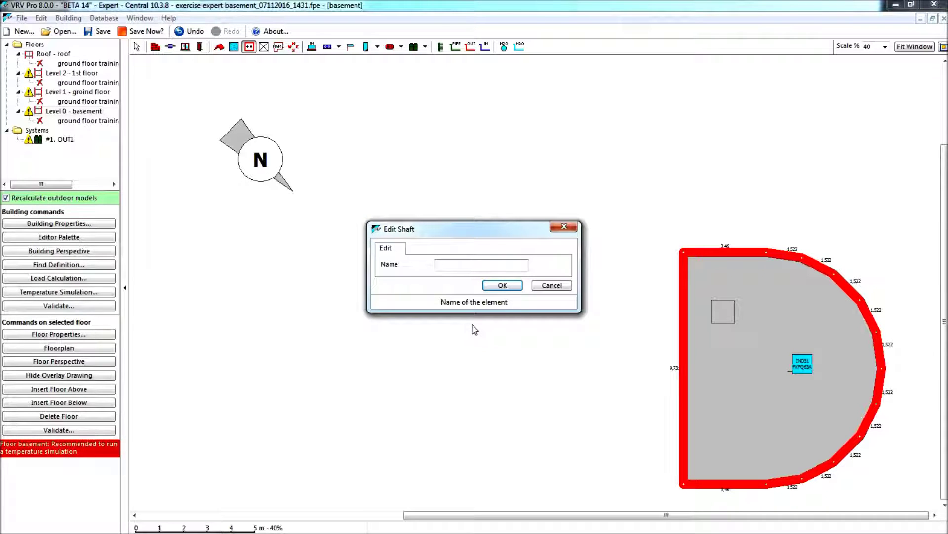
{"action": "type", "text": "basement"}
{"action": "left_click", "coordinate": [512, 287]}
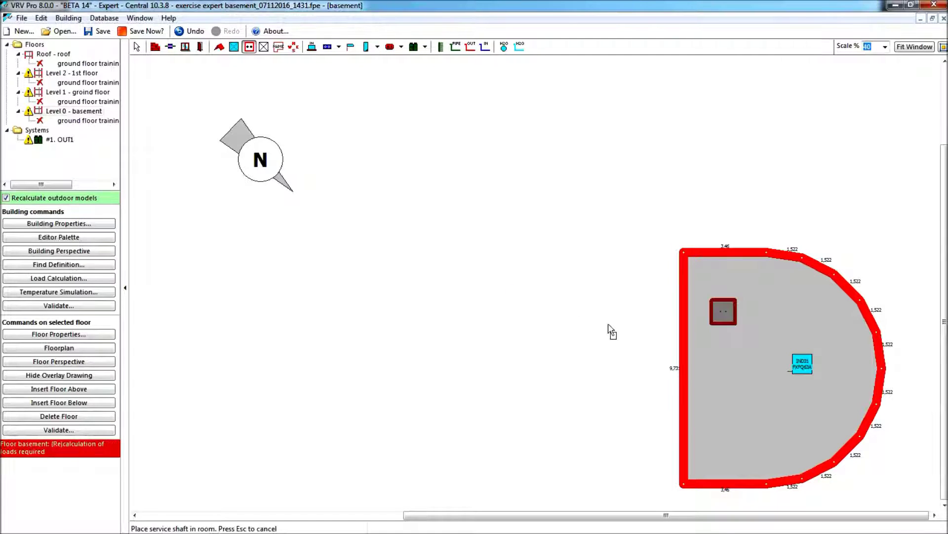
{"action": "key", "text": "Escape"}
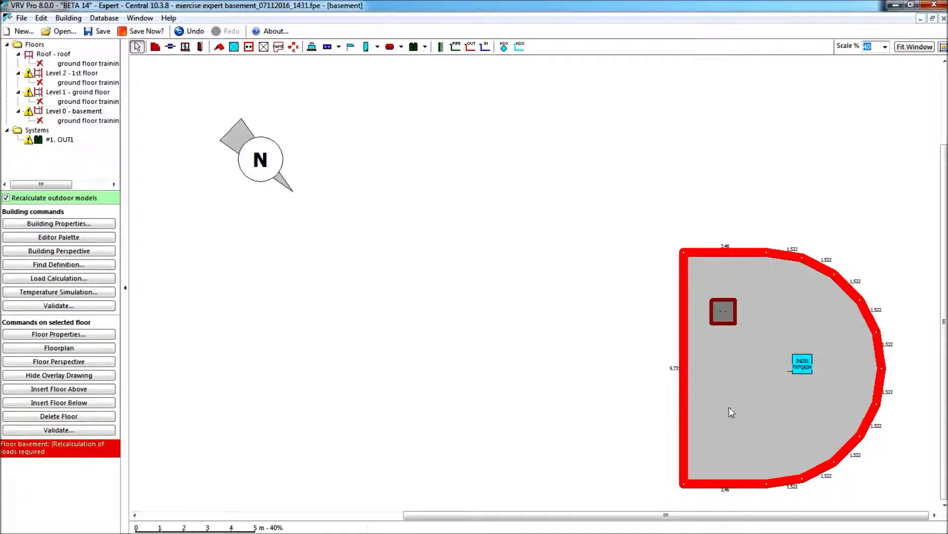
Set the basement shaft's depth and width both to 0,3 m
{"action": "double_click", "coordinate": [727, 324]}
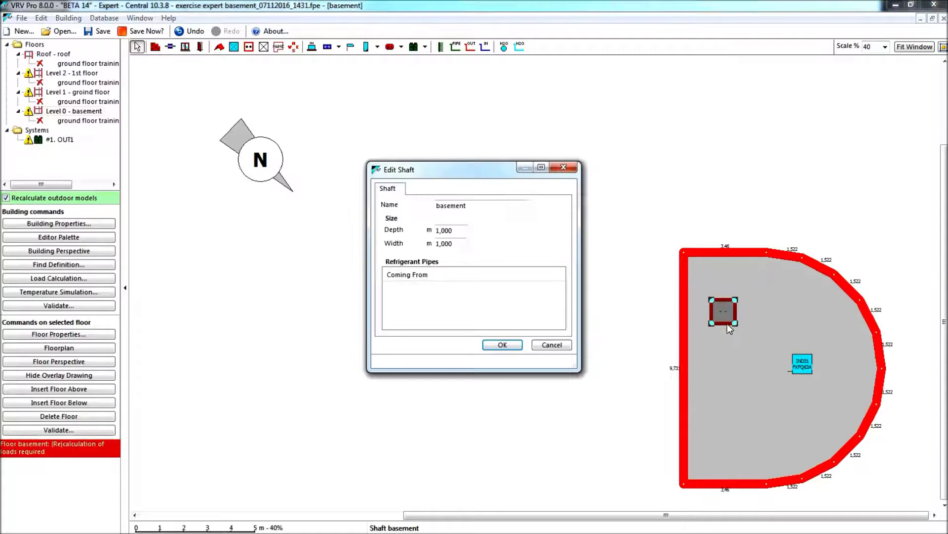
{"action": "double_click", "coordinate": [444, 231]}
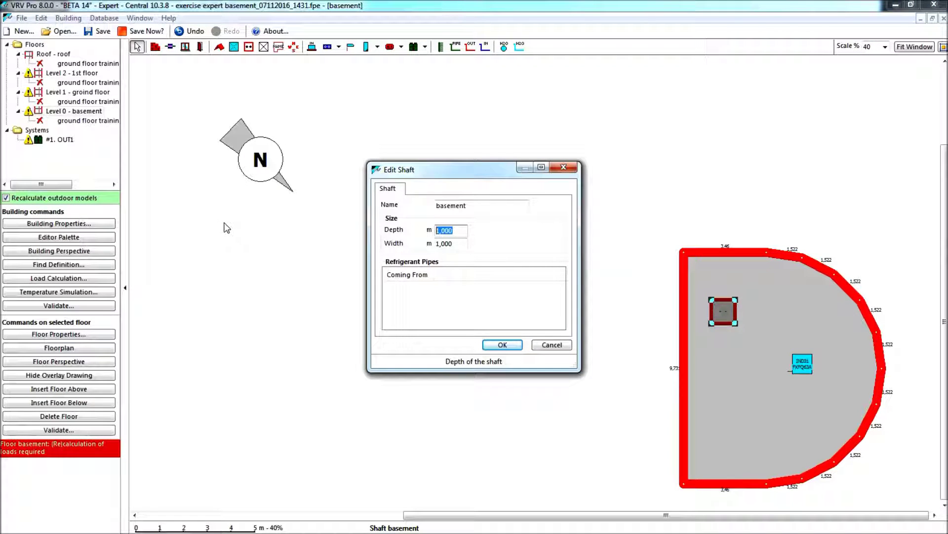
{"action": "type", "text": "0,3"}
{"action": "key", "text": "Tab"}
{"action": "type", "text": "0"}
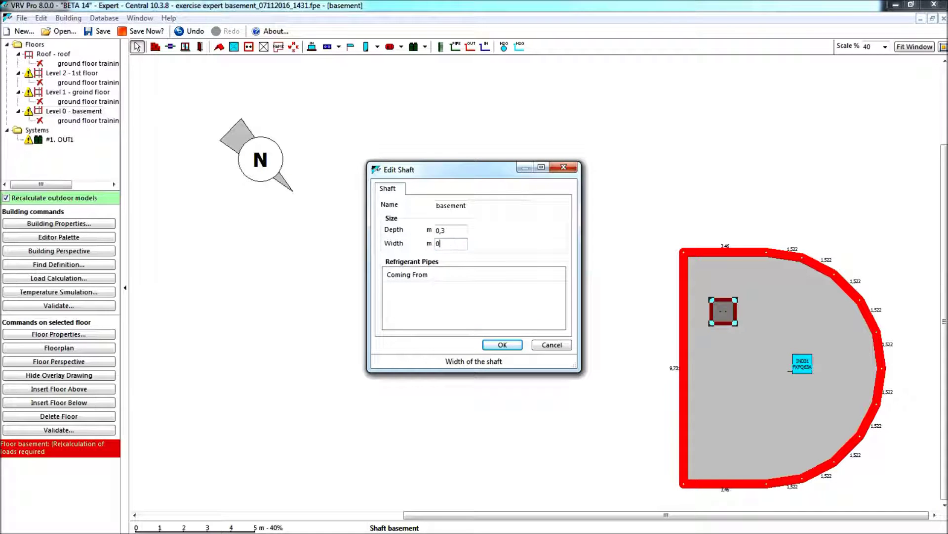
{"action": "key", "text": "Return"}
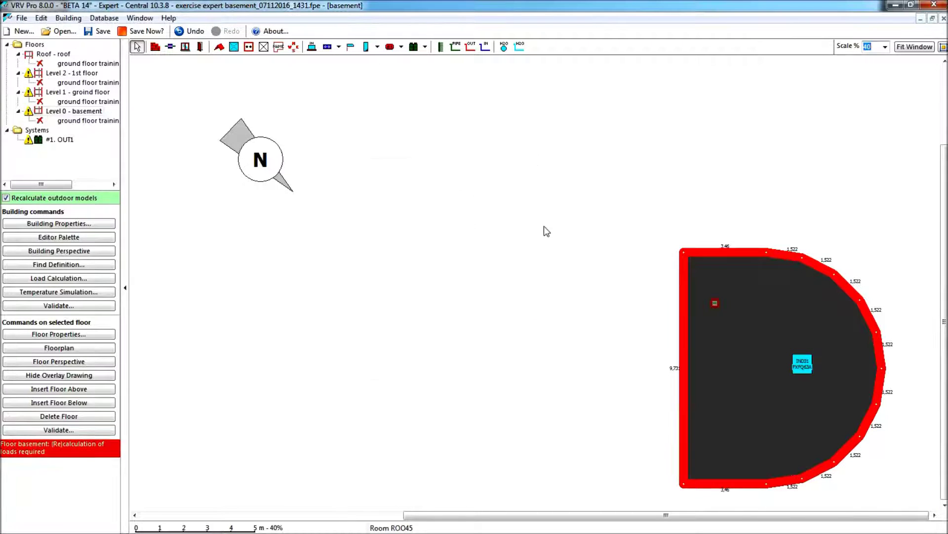
{"action": "left_click", "coordinate": [549, 216]}
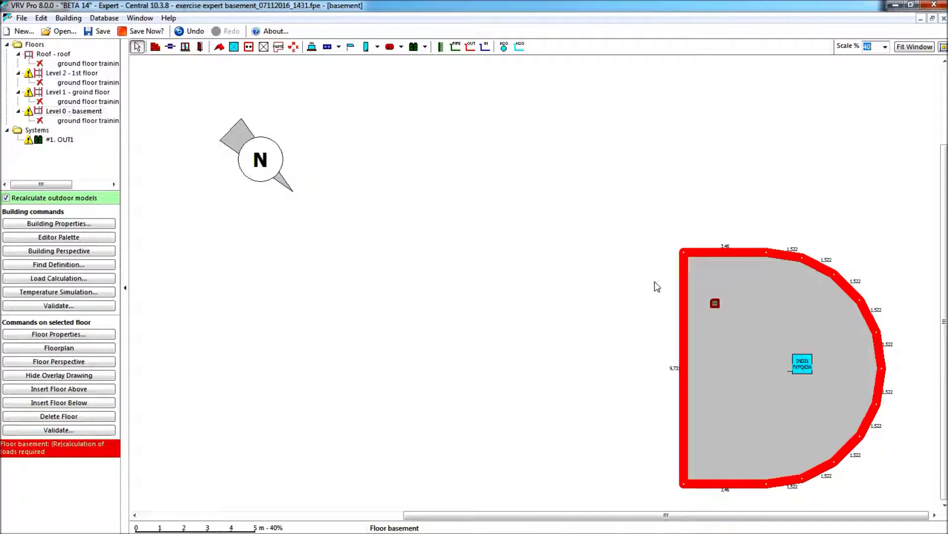
Draw a refrigerant pipe from indoor unit IND31 to the basement shaft
{"action": "left_click", "coordinate": [455, 48]}
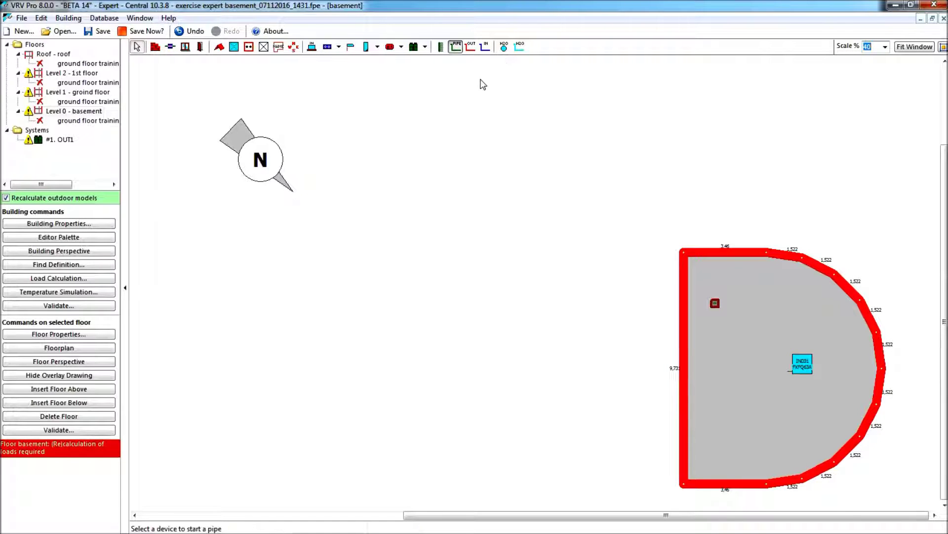
{"action": "left_click", "coordinate": [805, 370]}
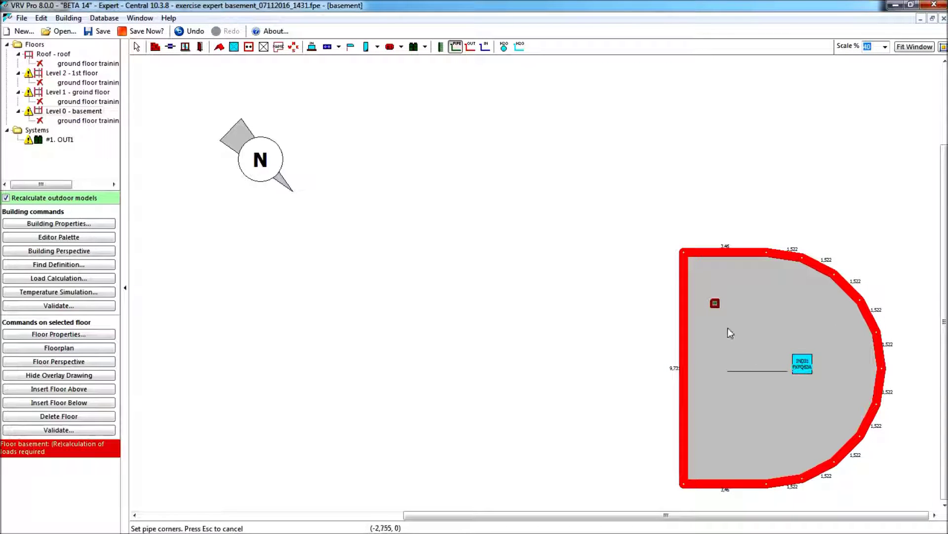
{"action": "left_click", "coordinate": [717, 303]}
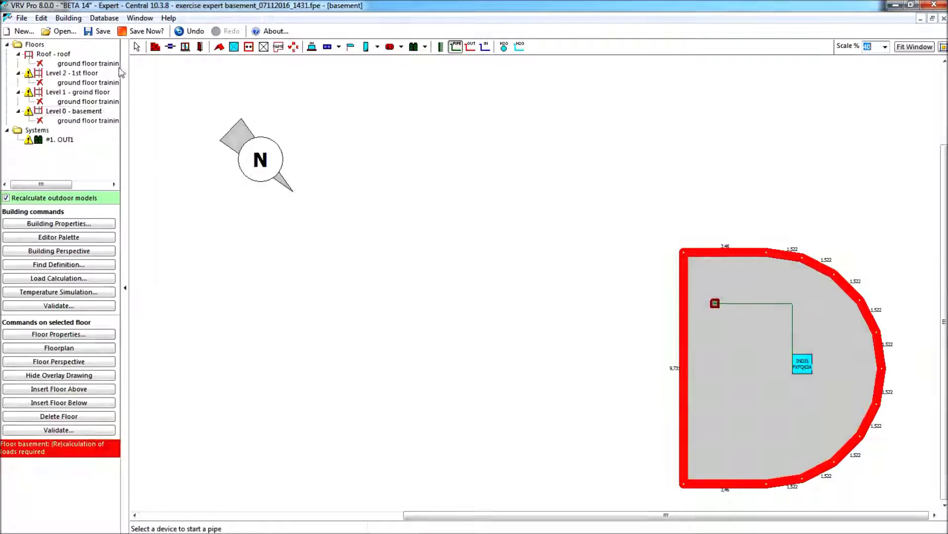
On the ground floor plan, place the existing basement shaft in the Reception Hall, just beyond the row of three small rooms
{"action": "left_click", "coordinate": [57, 93]}
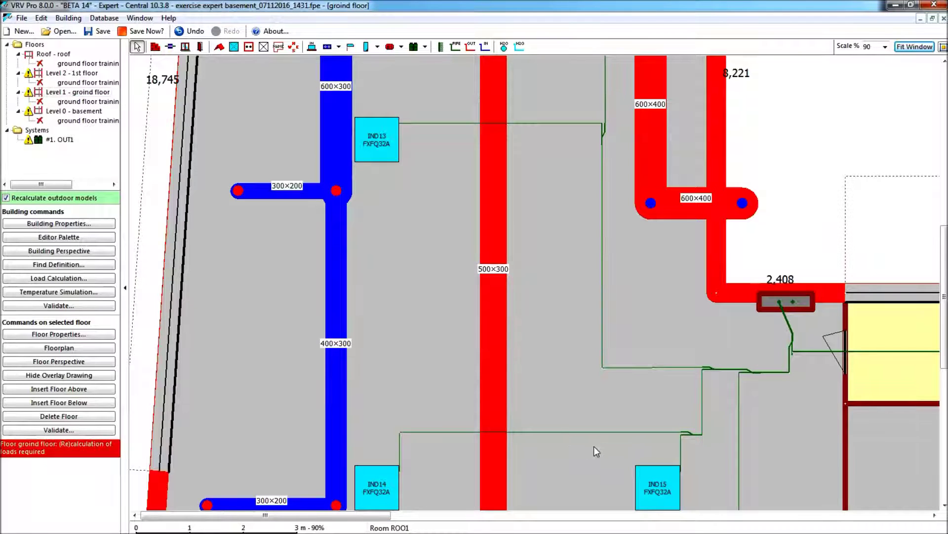
{"action": "scroll", "coordinate": [591, 436], "scroll_direction": "right", "scroll_amount": 10, "text": "shift"}
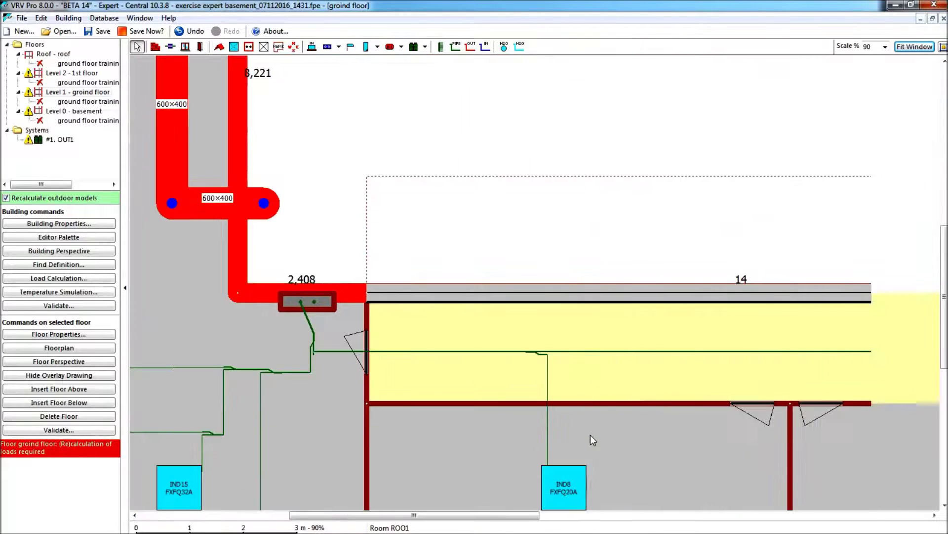
{"action": "scroll", "coordinate": [591, 435], "scroll_direction": "down", "scroll_amount": 1, "text": "ctrl"}
{"action": "scroll", "coordinate": [590, 434], "scroll_direction": "down", "scroll_amount": 2, "text": "ctrl"}
{"action": "scroll", "coordinate": [591, 435], "scroll_direction": "right", "scroll_amount": 4, "text": "shift"}
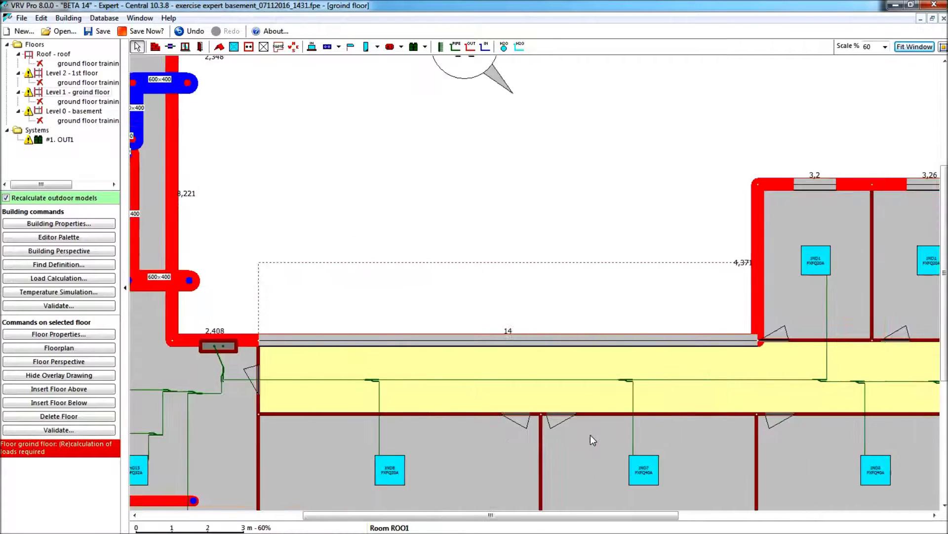
{"action": "scroll", "coordinate": [590, 434], "scroll_direction": "down", "scroll_amount": 2, "text": "ctrl"}
{"action": "scroll", "coordinate": [591, 435], "scroll_direction": "up", "scroll_amount": 1, "text": "ctrl"}
{"action": "scroll", "coordinate": [590, 434], "scroll_direction": "right", "scroll_amount": 2, "text": "shift"}
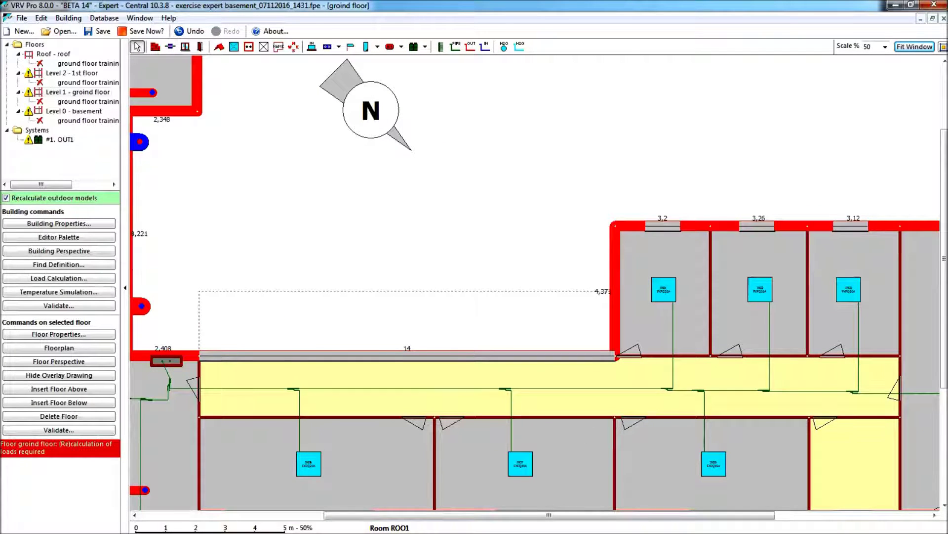
{"action": "left_click", "coordinate": [248, 47]}
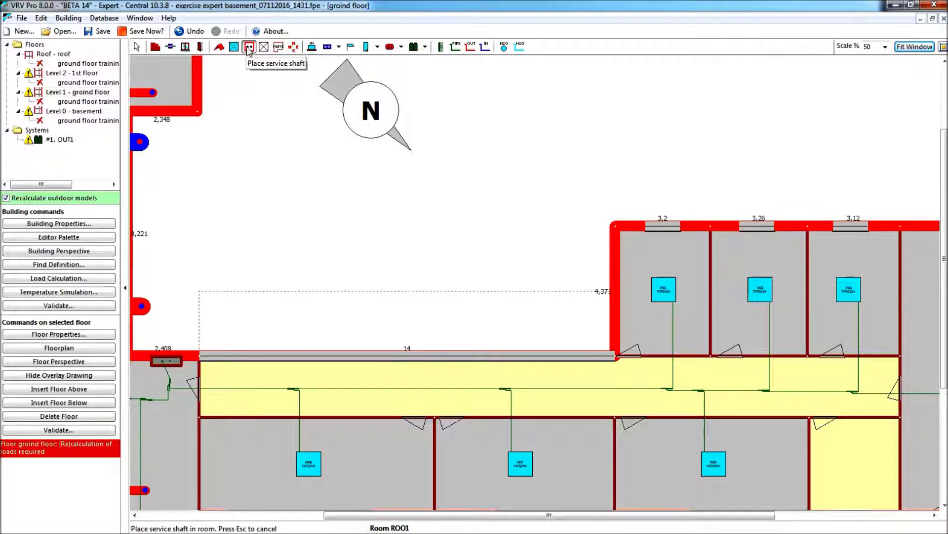
{"action": "left_click", "coordinate": [925, 297]}
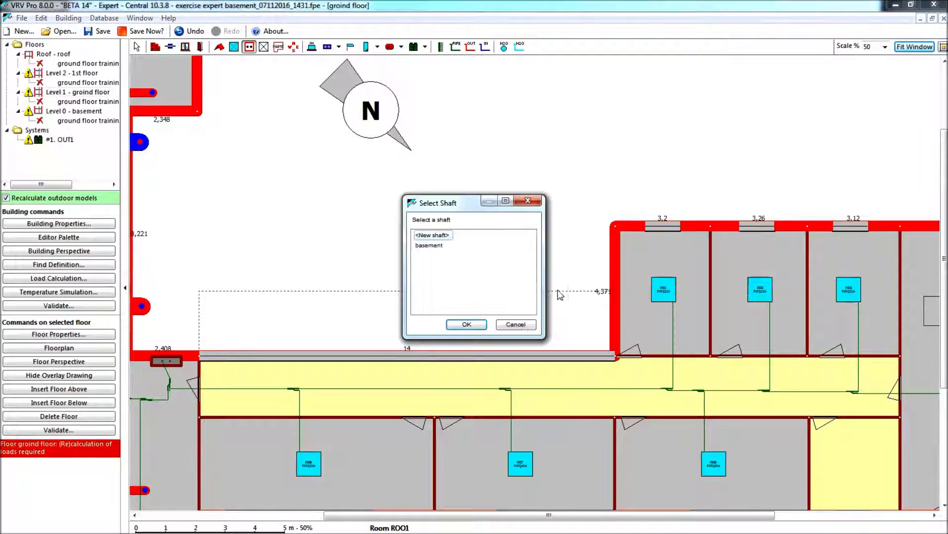
{"action": "left_click", "coordinate": [429, 246]}
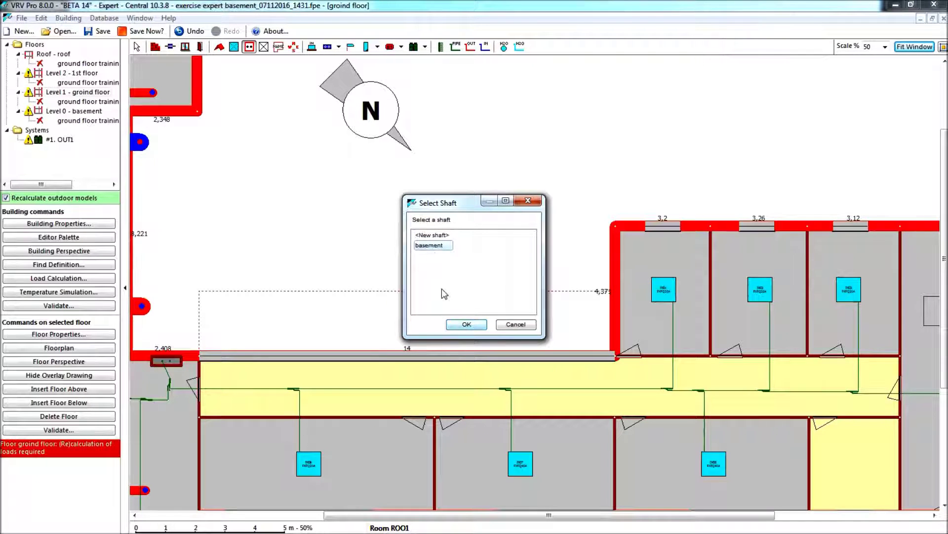
{"action": "left_click", "coordinate": [464, 325]}
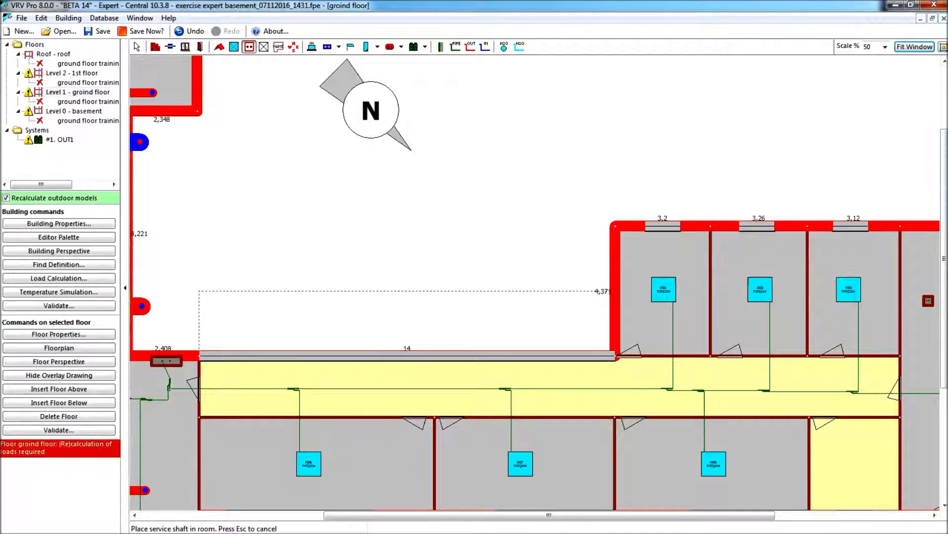
{"action": "left_click", "coordinate": [928, 302]}
{"action": "left_click", "coordinate": [136, 46]}
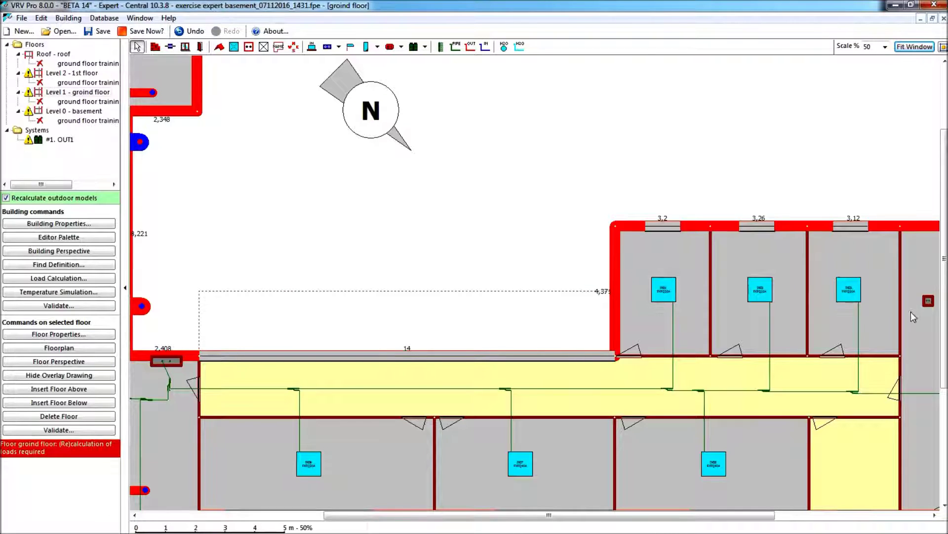
Align the ground floor's basement shaft with the previous floor
{"action": "right_click", "coordinate": [929, 304]}
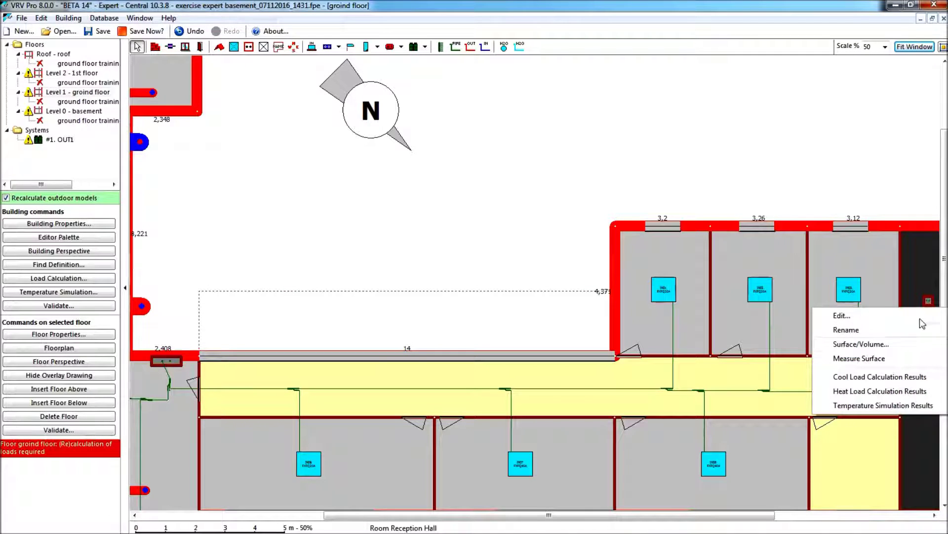
{"action": "left_click", "coordinate": [928, 301]}
{"action": "right_click", "coordinate": [928, 301]}
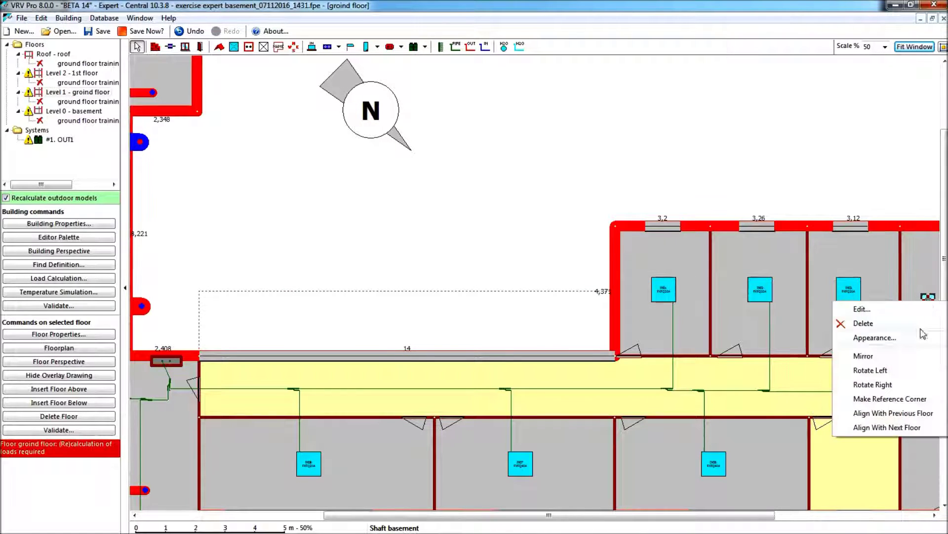
{"action": "left_click", "coordinate": [915, 413]}
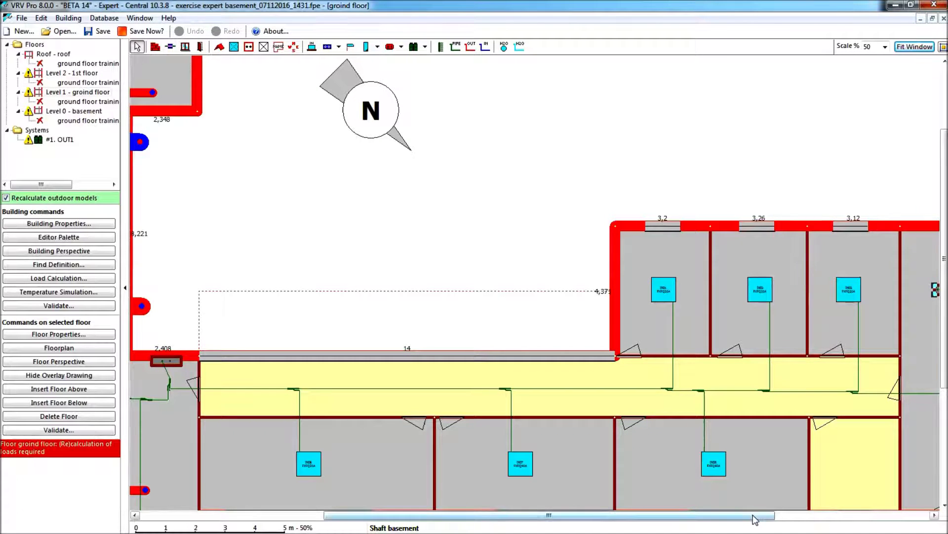
Transfer all pipes from the basement shaft to shaft 1 using the Up-down, then left-right path, and check shaft 1's refrigerant pipes
{"action": "left_click_drag", "start_coordinate": [755, 516], "coordinate": [769, 518]}
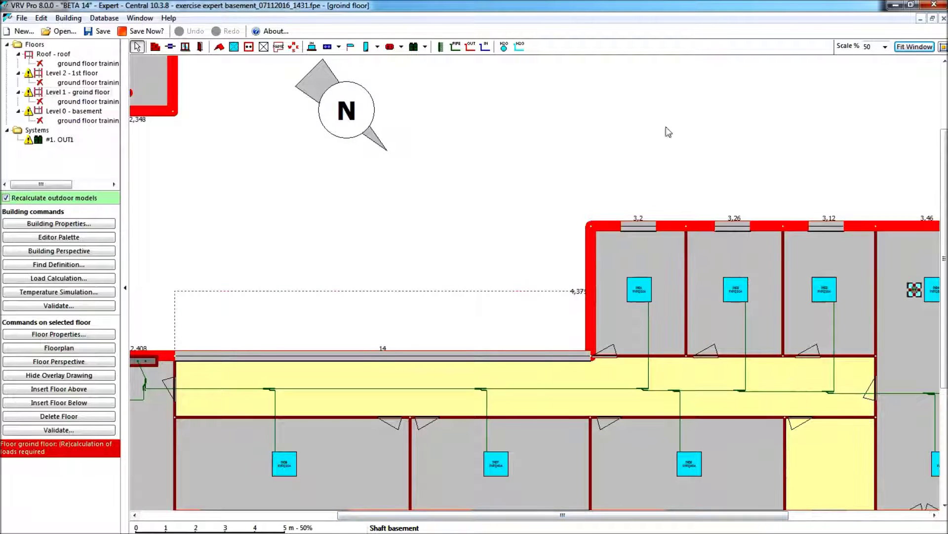
{"action": "left_click", "coordinate": [455, 47]}
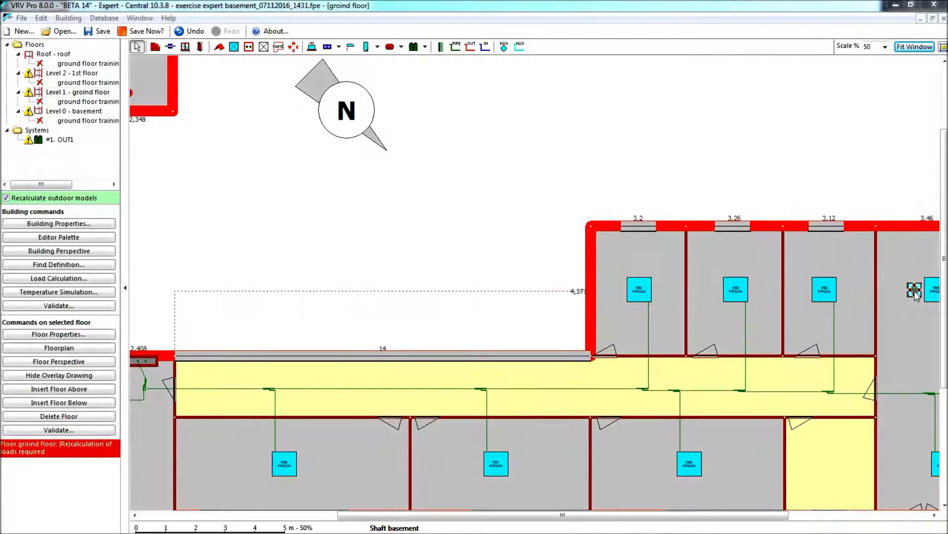
{"action": "double_click", "coordinate": [915, 291]}
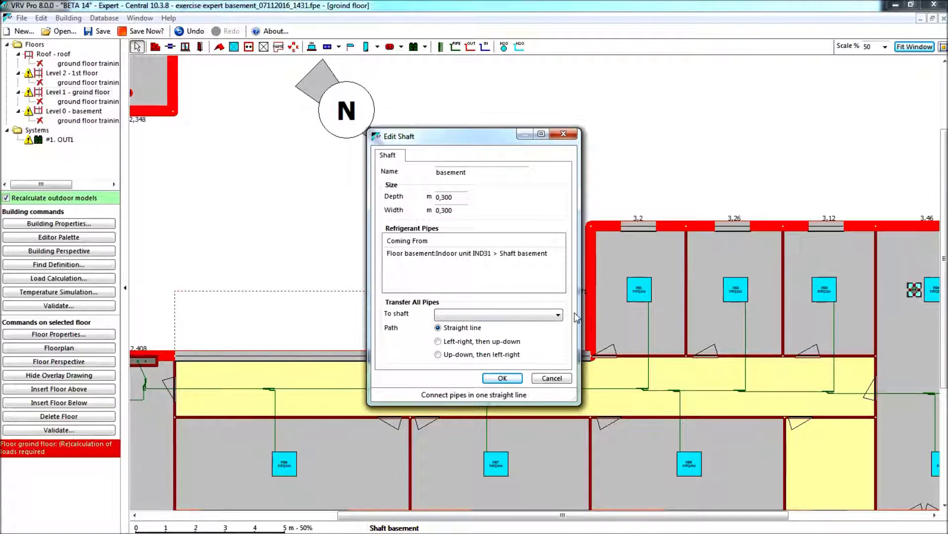
{"action": "left_click", "coordinate": [467, 315]}
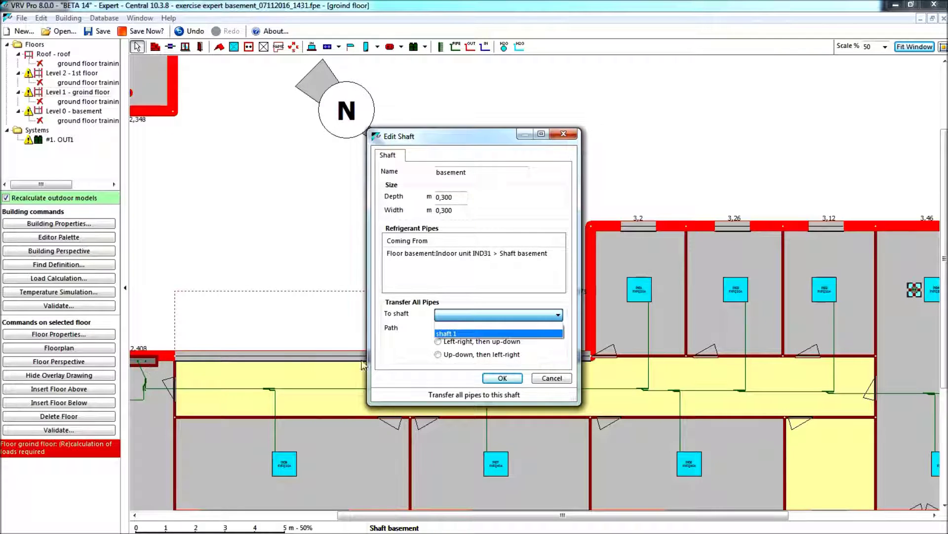
{"action": "left_click", "coordinate": [468, 335]}
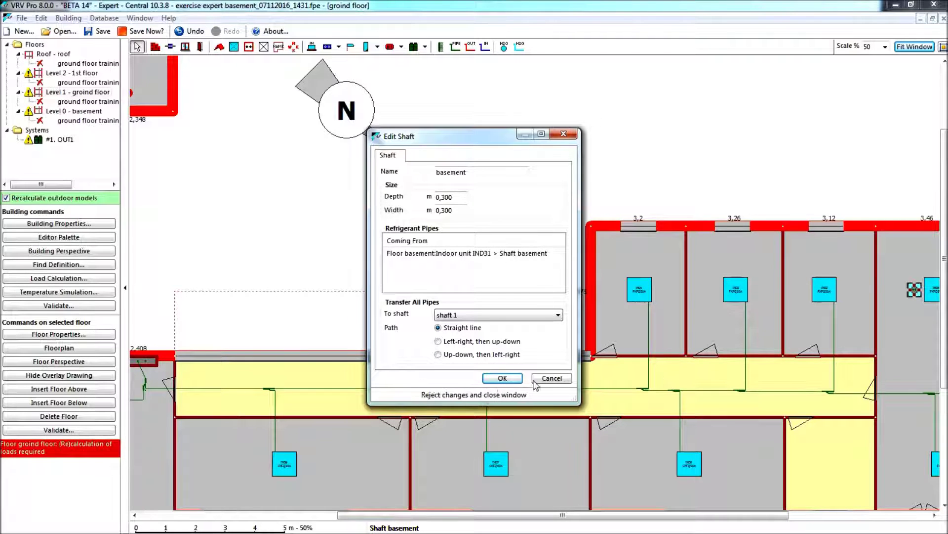
{"action": "left_click", "coordinate": [437, 354]}
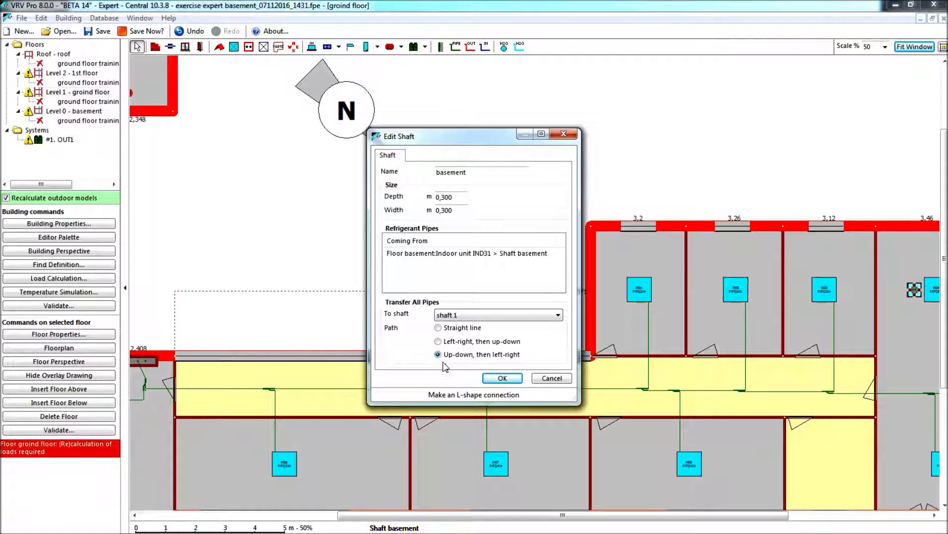
{"action": "left_click", "coordinate": [493, 381]}
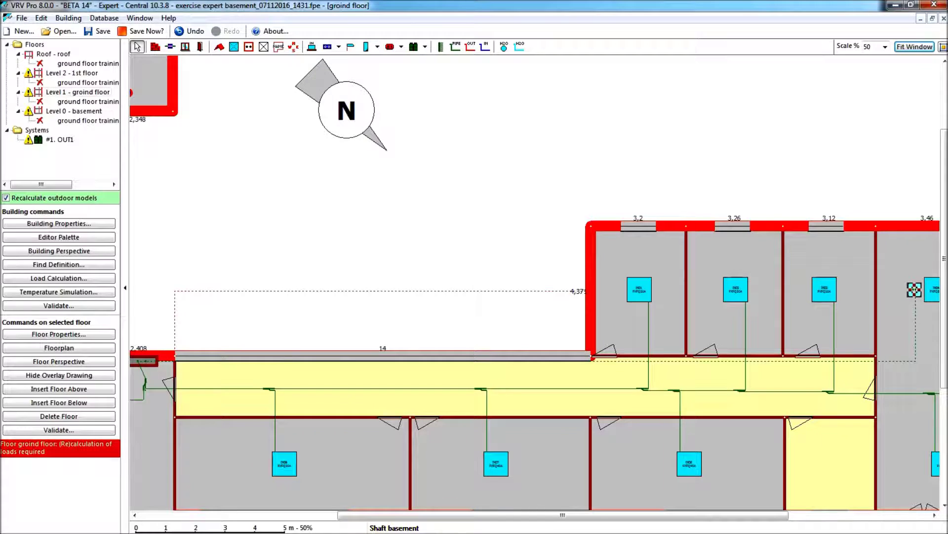
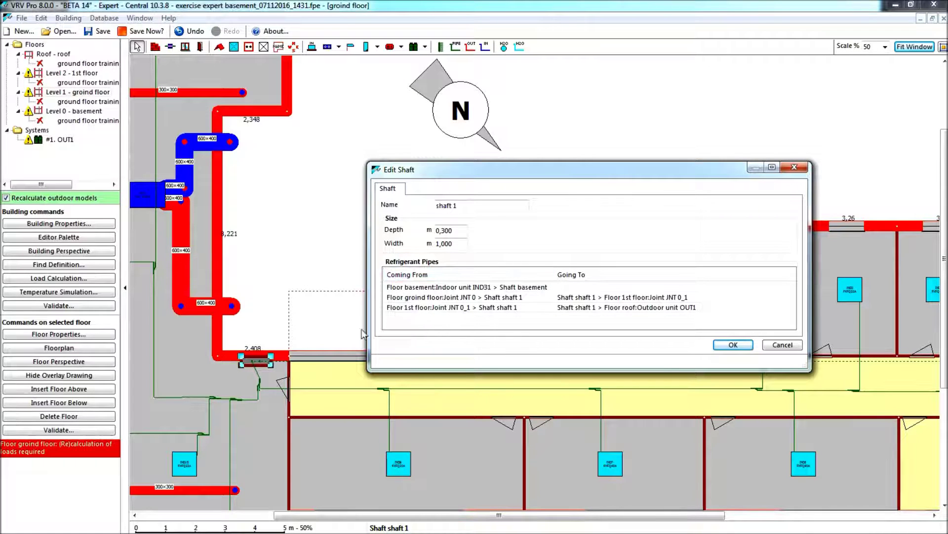
{"action": "left_click", "coordinate": [782, 345]}
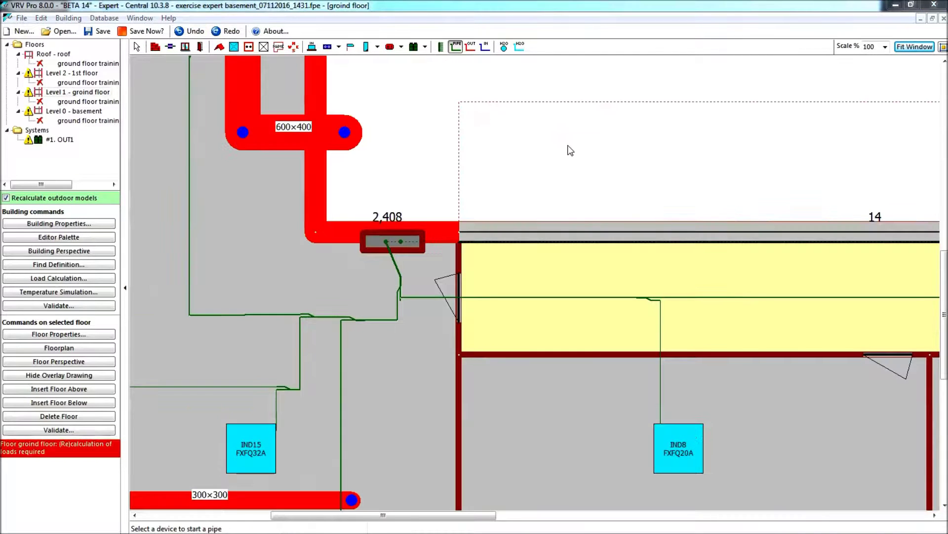
Insert a point on the pipe just below shaft 1 and draw a pipe to it from the shaft's free connection, with Indoor unit IND31 as source
{"action": "left_click", "coordinate": [170, 46]}
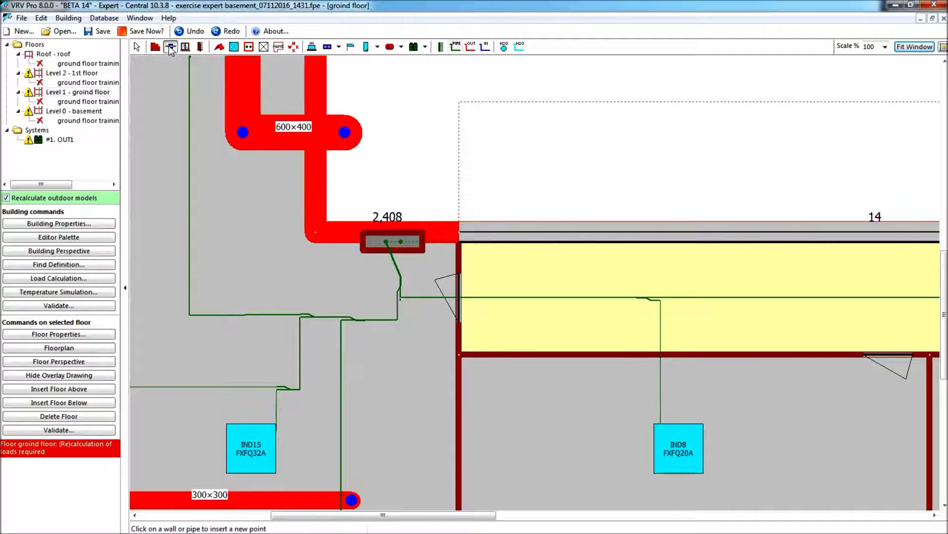
{"action": "left_click", "coordinate": [400, 275]}
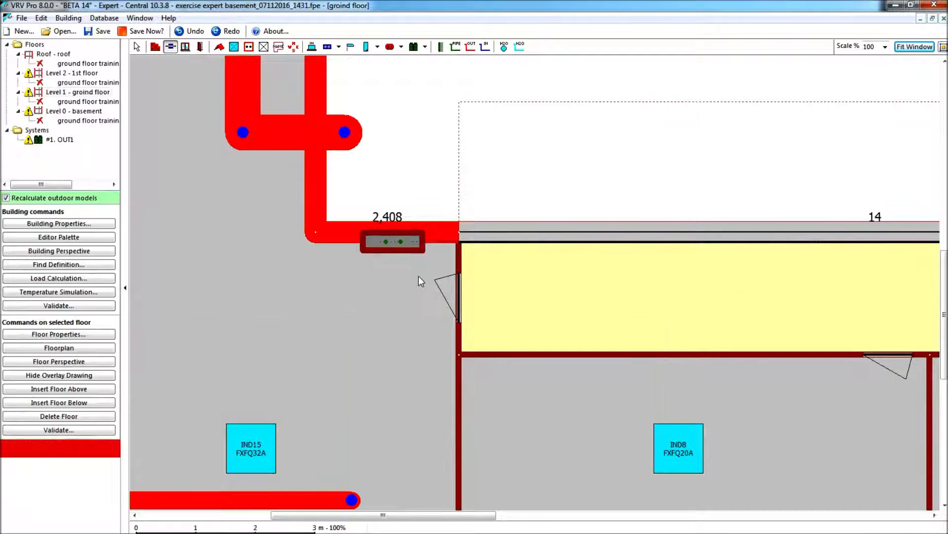
{"action": "left_click", "coordinate": [455, 46]}
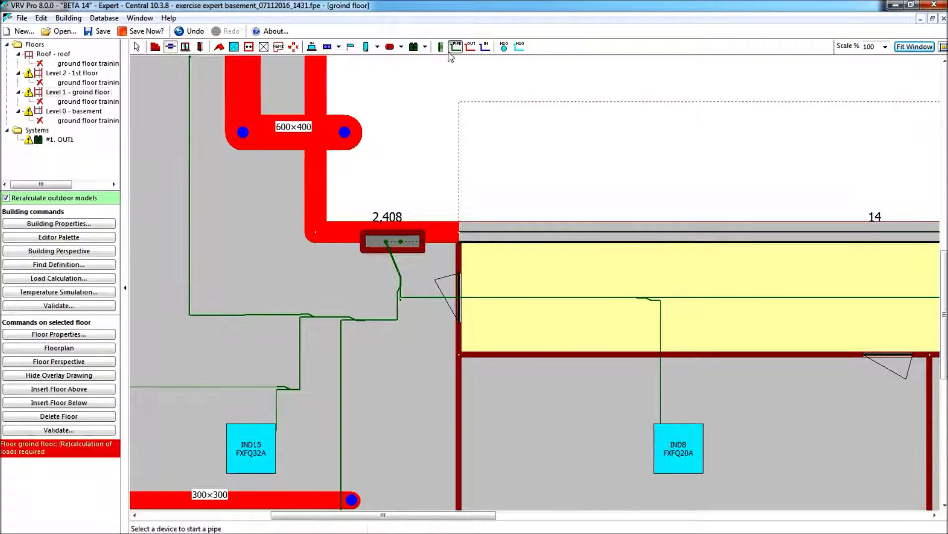
{"action": "left_click", "coordinate": [402, 242]}
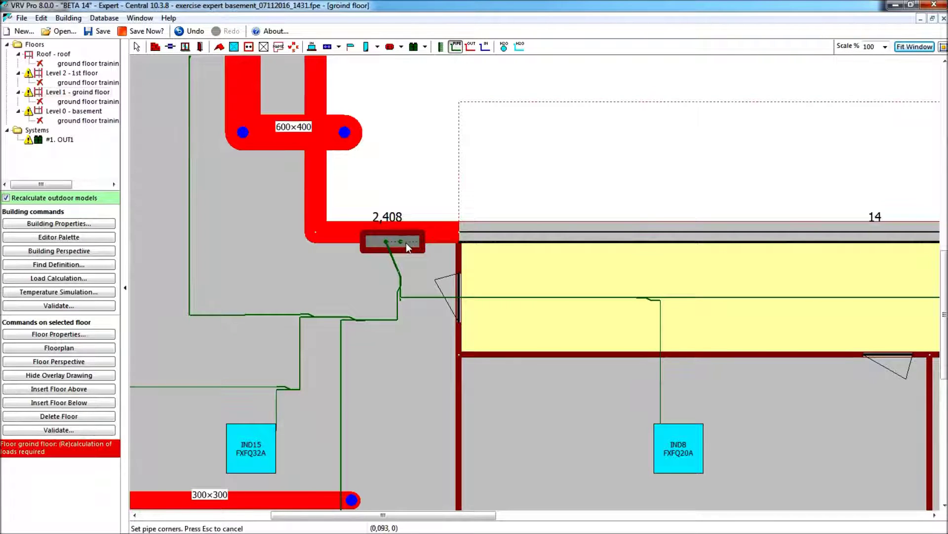
{"action": "left_click", "coordinate": [408, 274]}
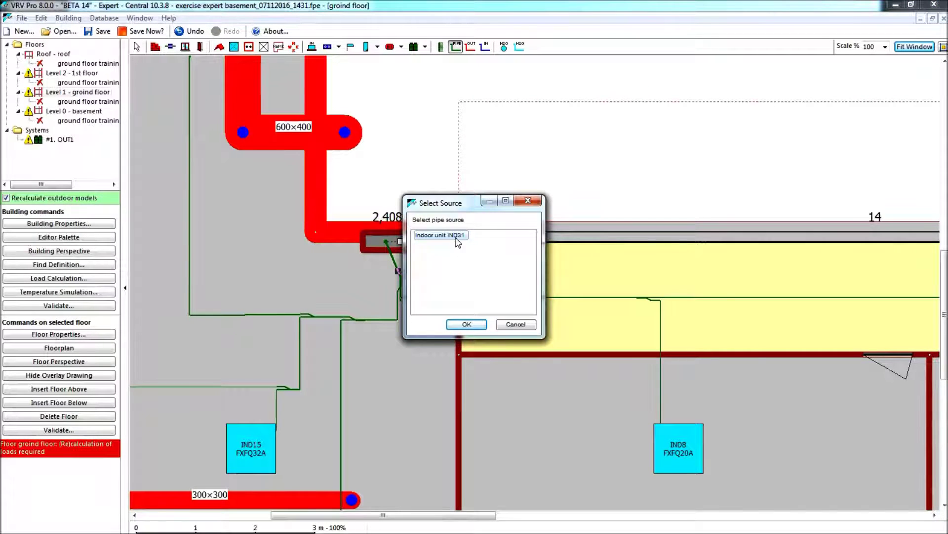
{"action": "left_click", "coordinate": [477, 326]}
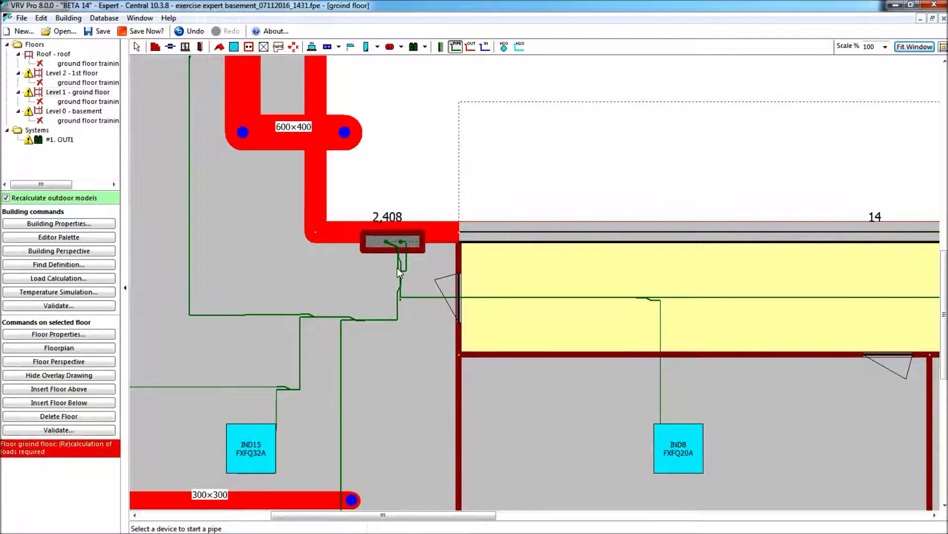
Rename the joint on the refrigerant pipe just below shaft 1 as JNT_-1_0
{"action": "left_click", "coordinate": [136, 47]}
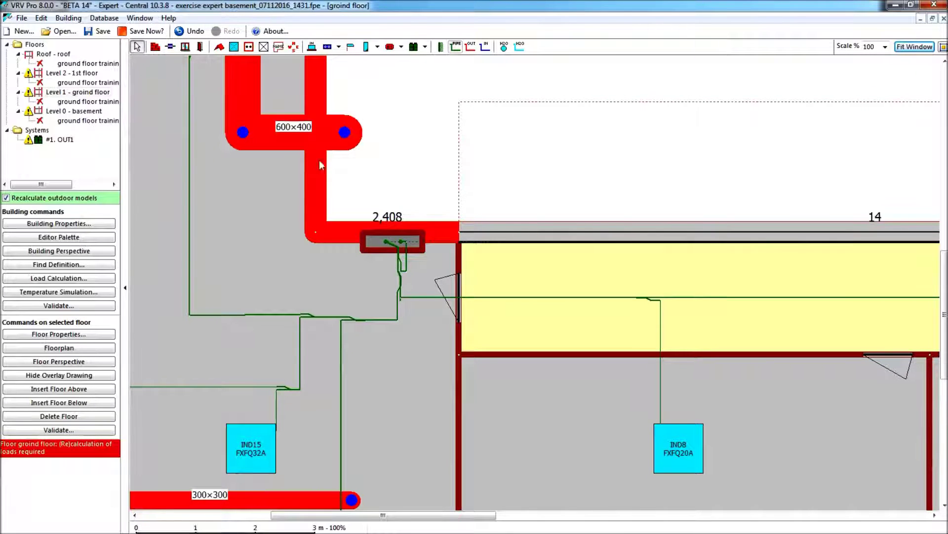
{"action": "double_click", "coordinate": [400, 265]}
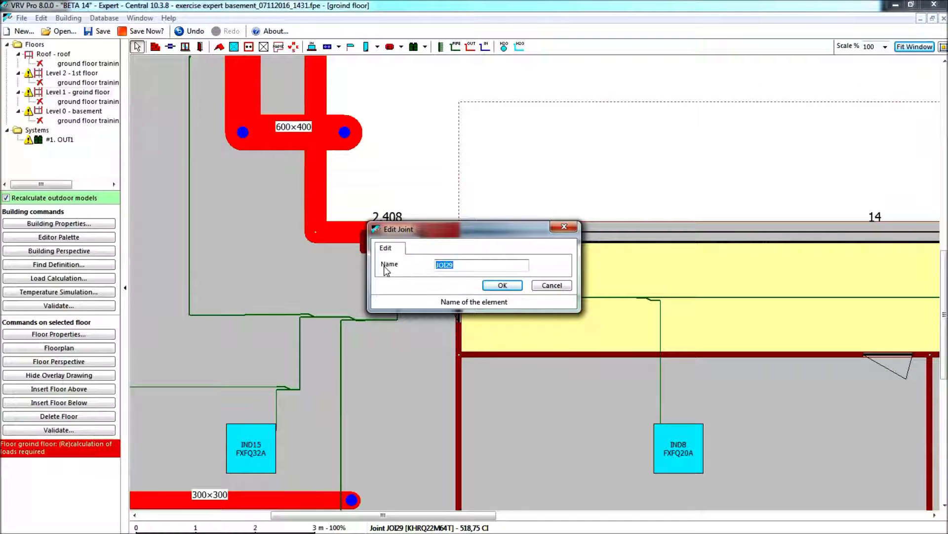
{"action": "type", "text": "JNT_1_0"}
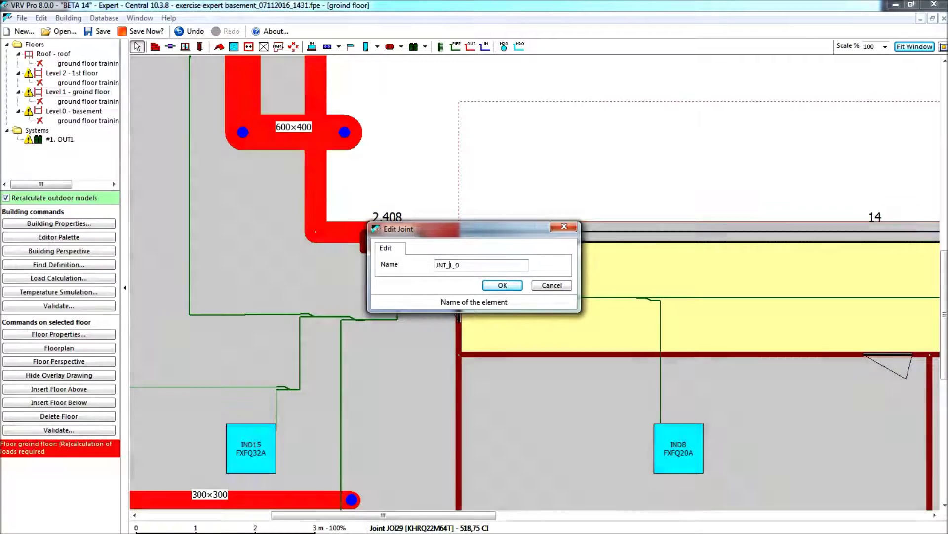
{"action": "left_click_drag", "start_coordinate": [450, 265], "coordinate": [446, 265]}
{"action": "type", "text": "4"}
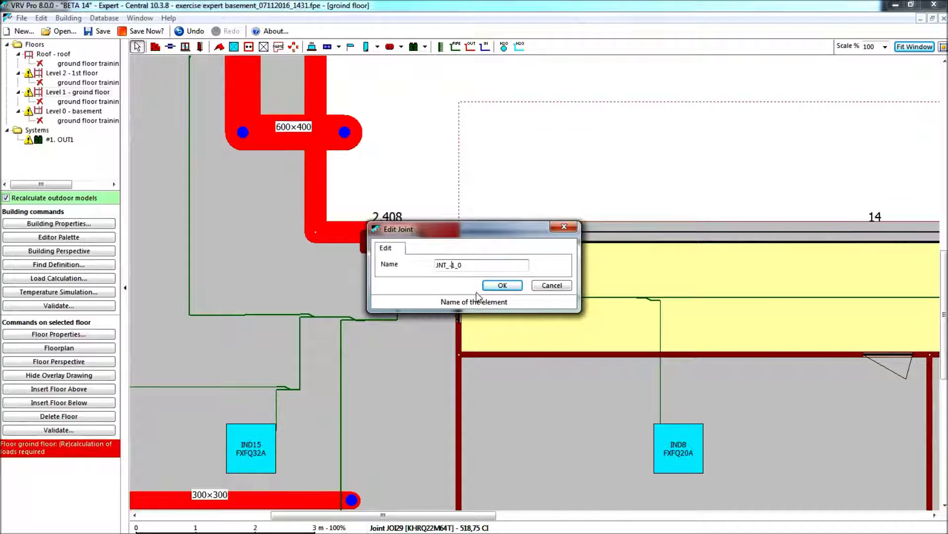
{"action": "left_click", "coordinate": [502, 285]}
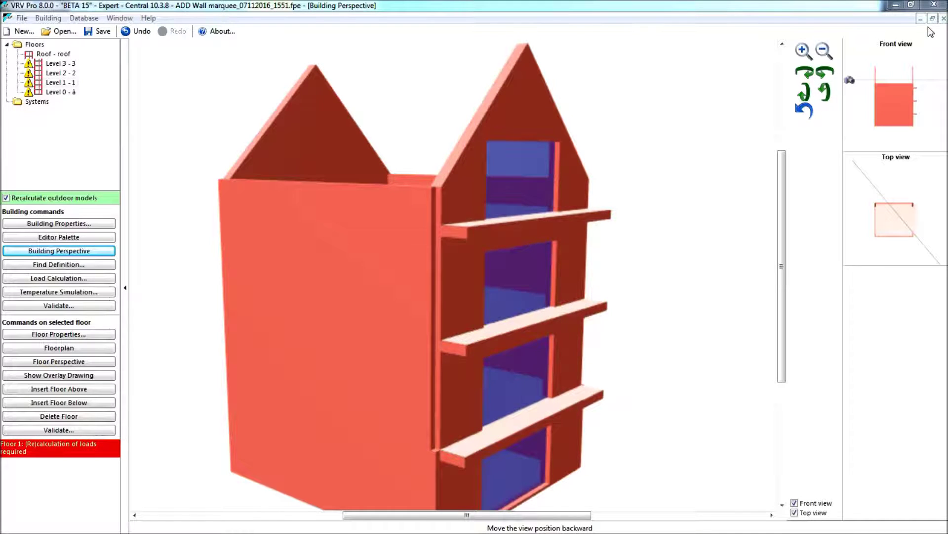
On the Floor 1 plan, check the conditioning type of the narrow terrace room outside the window wall
{"action": "left_click", "coordinate": [944, 20]}
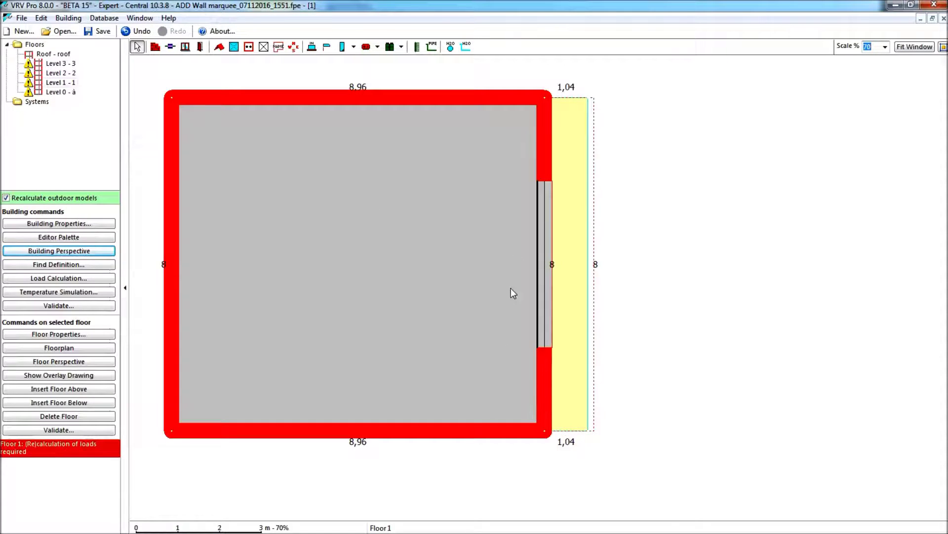
{"action": "left_click", "coordinate": [570, 219]}
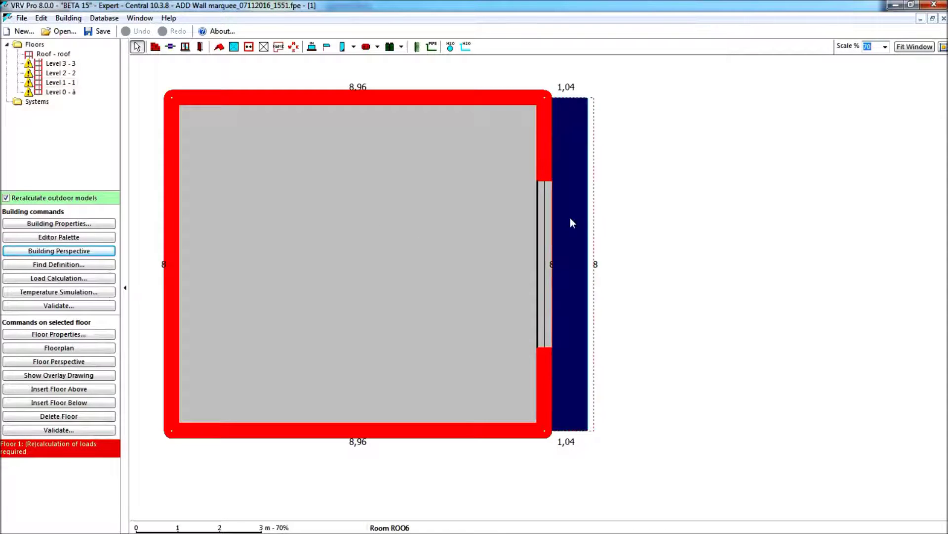
{"action": "right_click", "coordinate": [570, 218]}
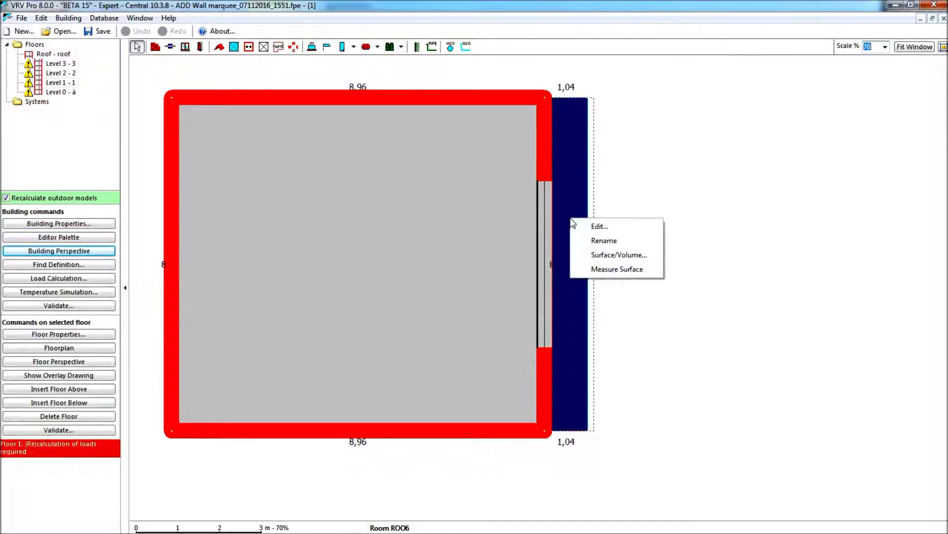
{"action": "left_click", "coordinate": [598, 227]}
{"action": "left_click", "coordinate": [426, 163]}
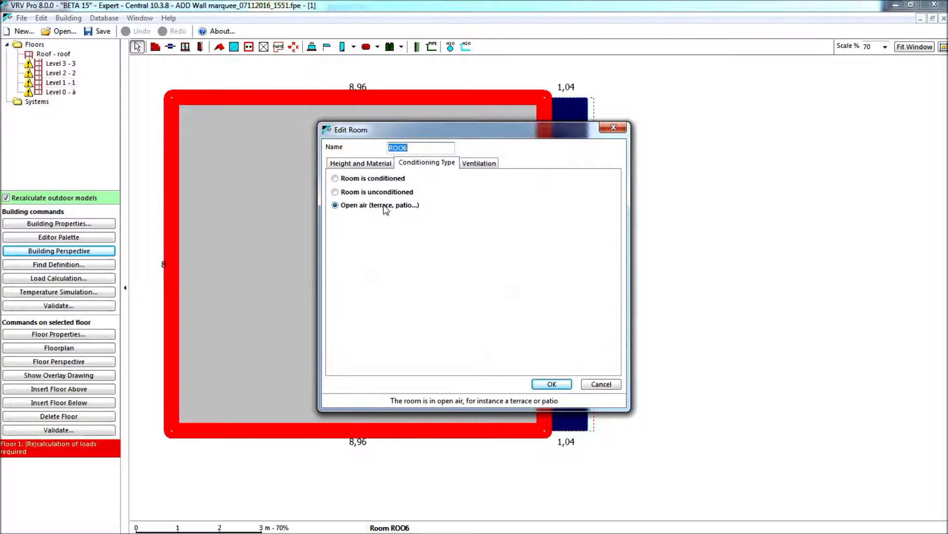
{"action": "left_click", "coordinate": [553, 384]}
Give the terrace's three outer walls two horizontal layers and set the height of layer 1 to 1.2 m
{"action": "left_click", "coordinate": [571, 99]}
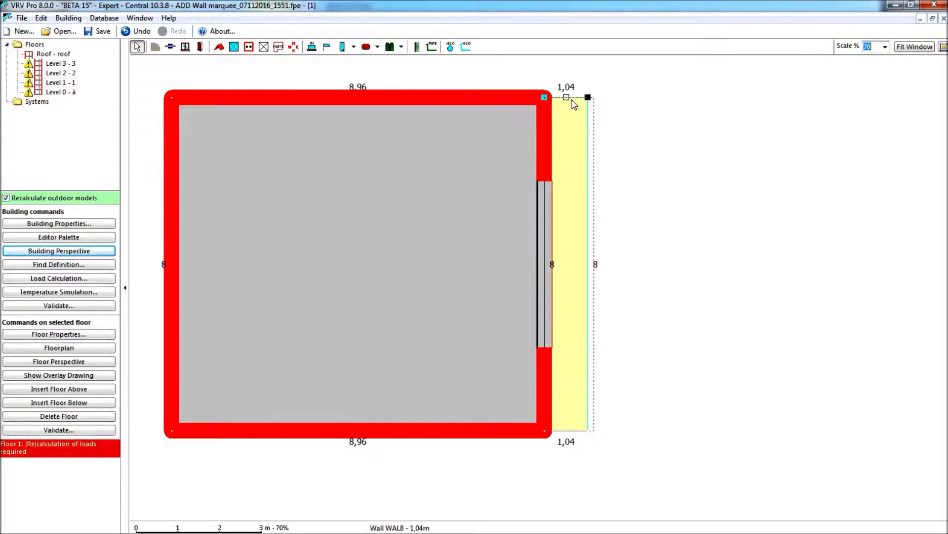
{"action": "left_click", "coordinate": [588, 292], "text": "ctrl"}
{"action": "left_click", "coordinate": [573, 433], "text": "ctrl"}
{"action": "right_click", "coordinate": [575, 435]}
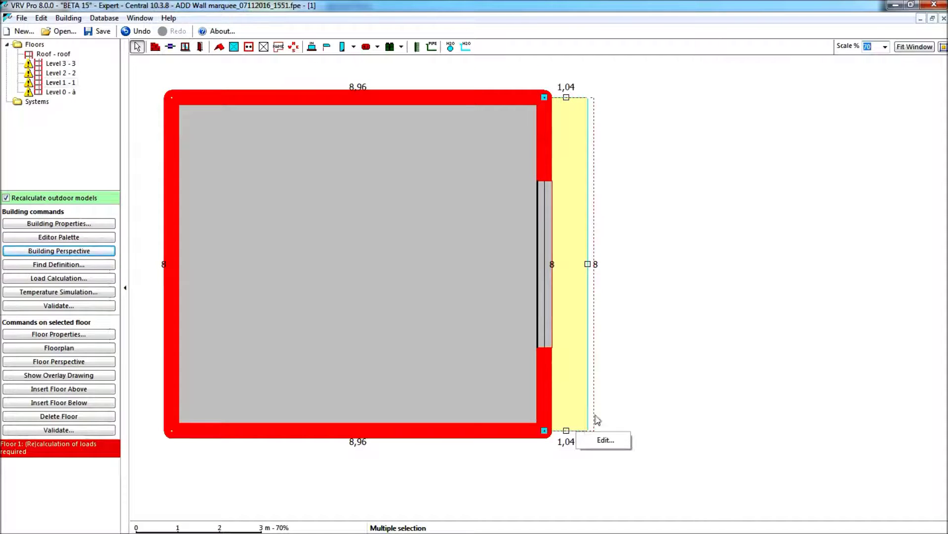
{"action": "left_click", "coordinate": [609, 439]}
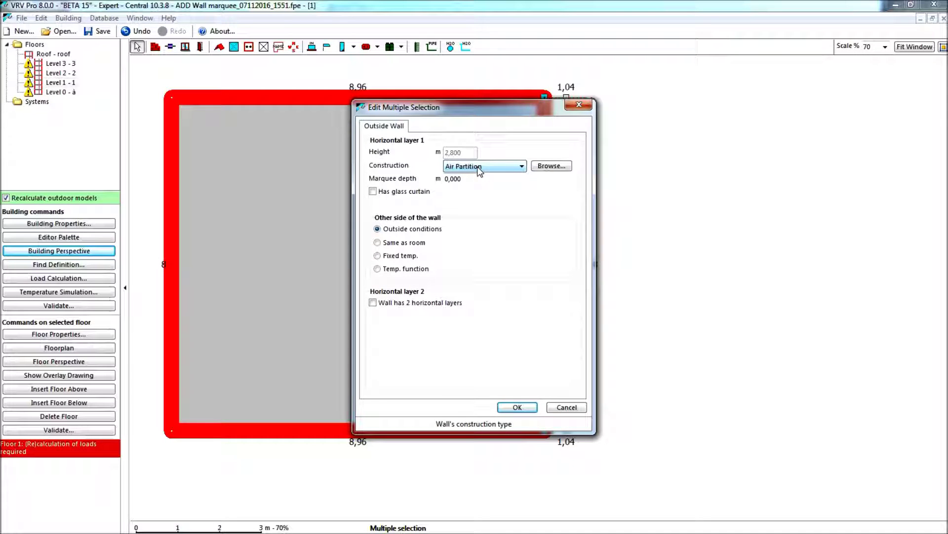
{"action": "left_click_drag", "start_coordinate": [491, 108], "coordinate": [774, 107]}
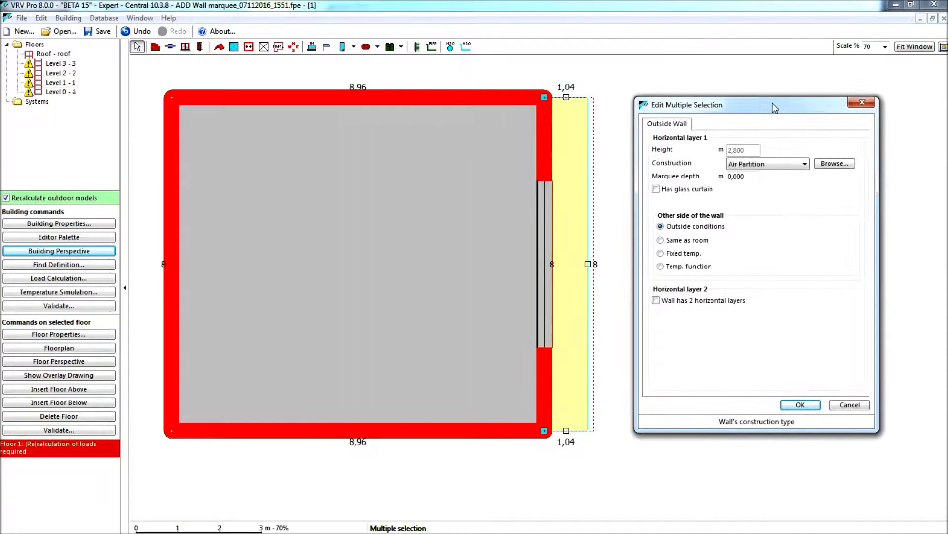
{"action": "left_click", "coordinate": [656, 300]}
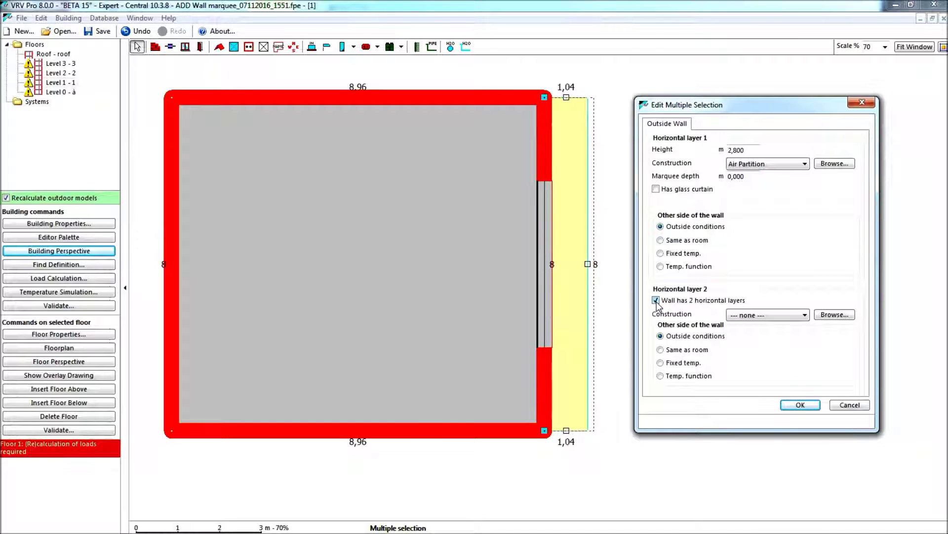
{"action": "left_click", "coordinate": [744, 150]}
{"action": "double_click", "coordinate": [736, 150]}
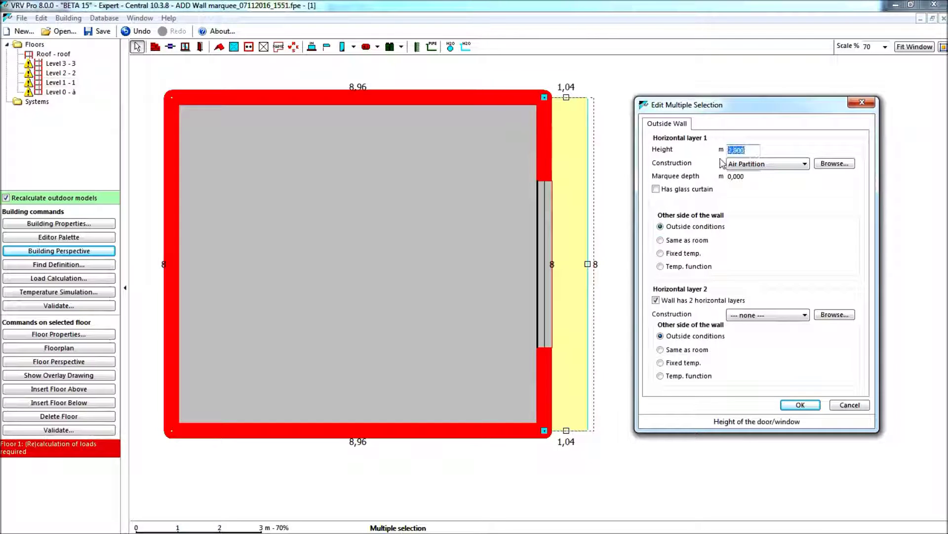
{"action": "type", "text": "1.2"}
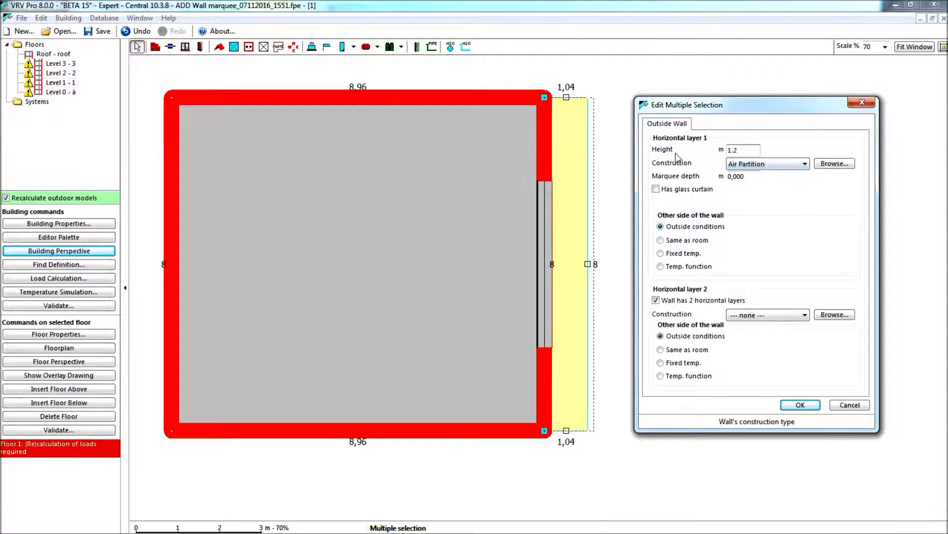
Set the terrace walls' layer 1 construction to Inside Wall1 and layer 2 to Air Partition, and check them in the building perspective
{"action": "left_click", "coordinate": [806, 166]}
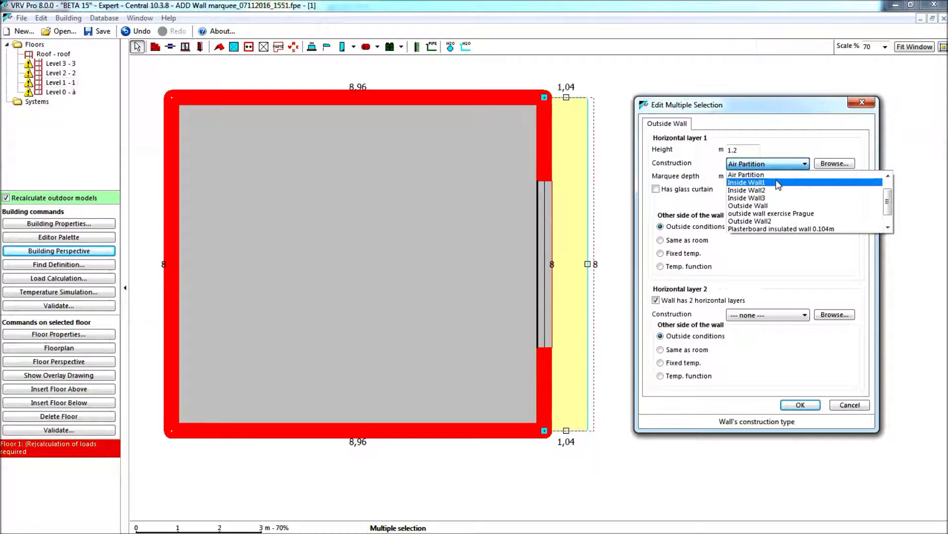
{"action": "left_click", "coordinate": [793, 185]}
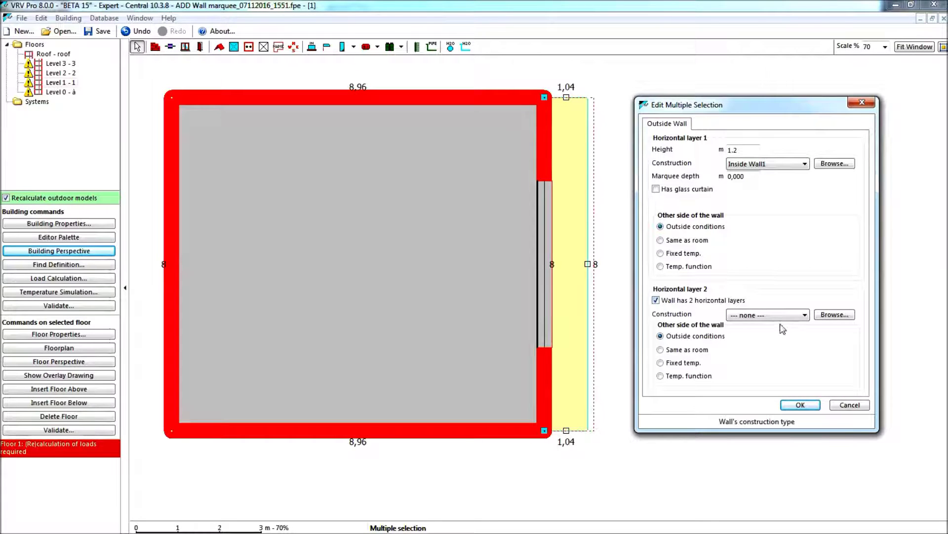
{"action": "left_click", "coordinate": [806, 316]}
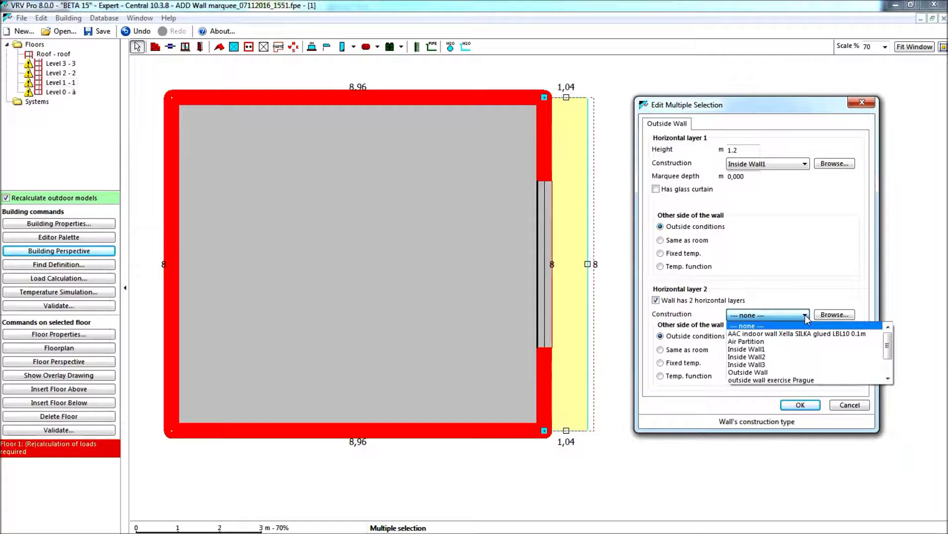
{"action": "left_click", "coordinate": [774, 342]}
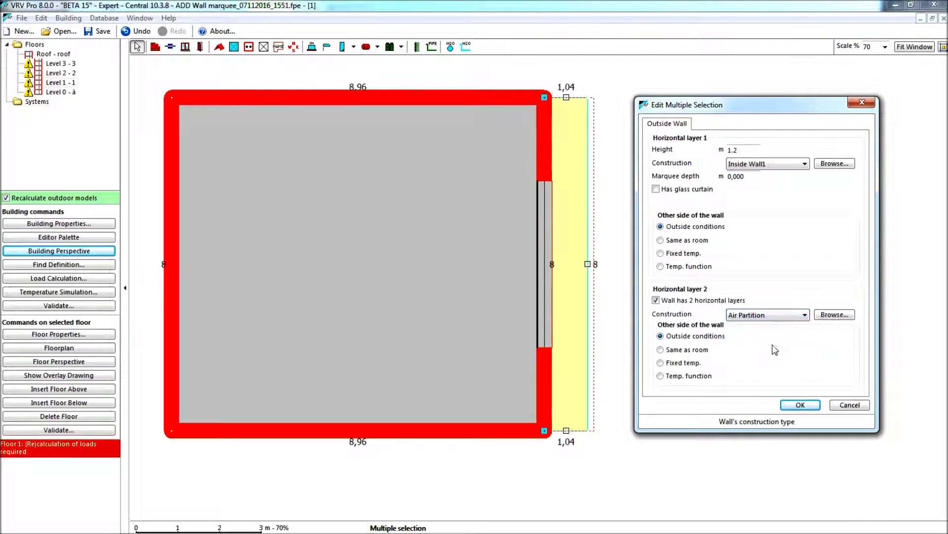
{"action": "left_click", "coordinate": [800, 405]}
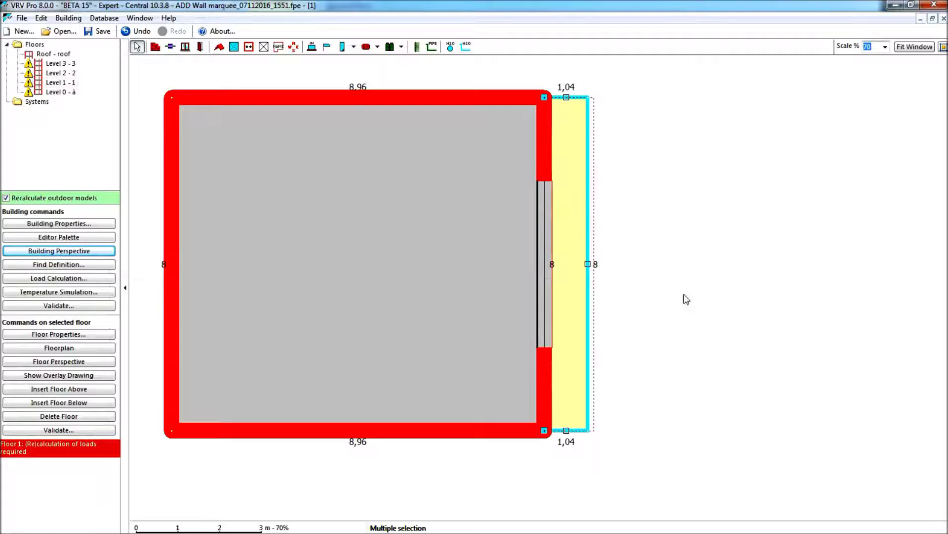
{"action": "left_click", "coordinate": [58, 253]}
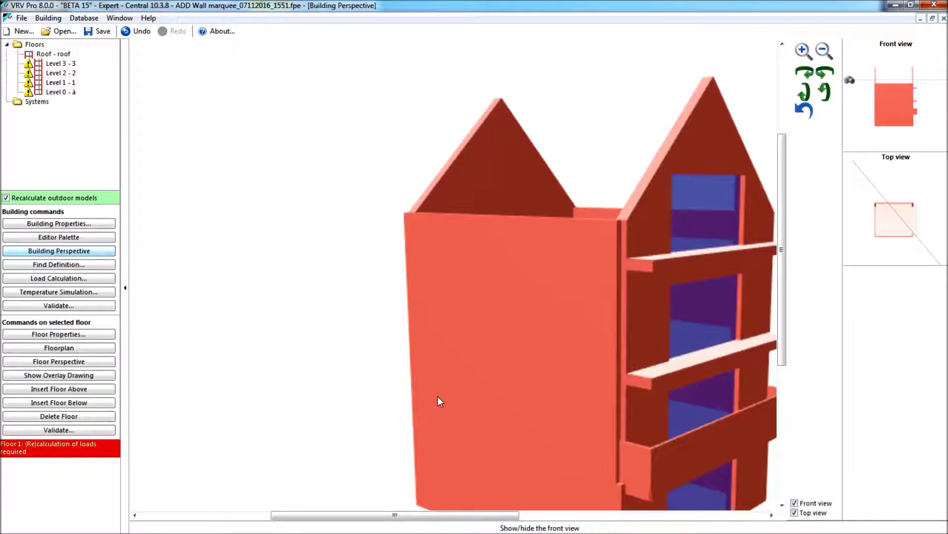
{"action": "scroll", "coordinate": [374, 366], "scroll_direction": "down", "scroll_amount": 5}
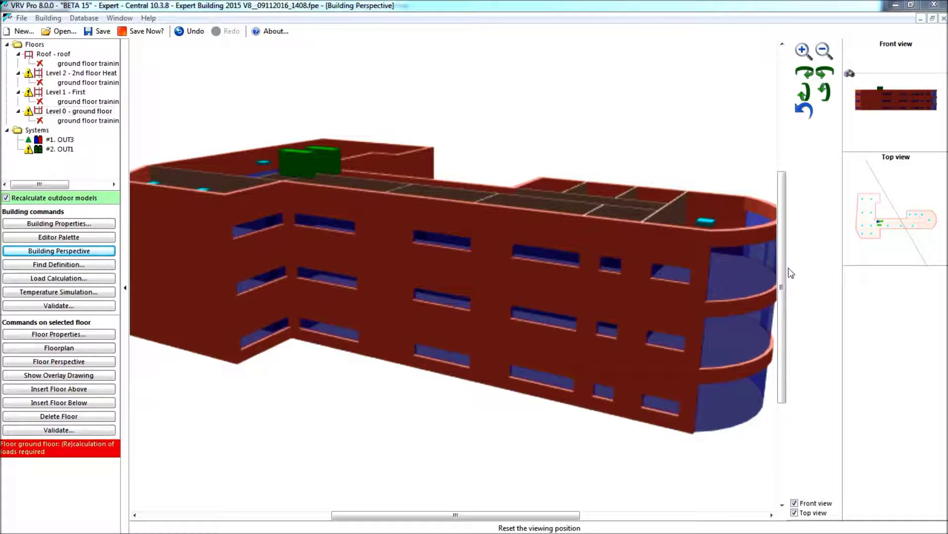
Add a Thick Glass Wall glass curtain to the five ground floor outside walls running from MR1 to the Reception Hall, and view the building perspective
{"action": "left_click", "coordinate": [944, 19]}
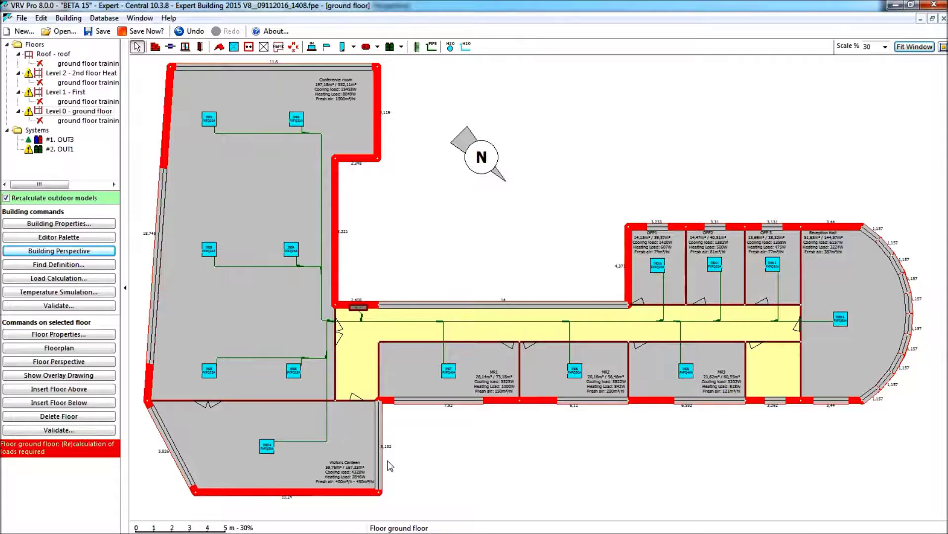
{"action": "left_click", "coordinate": [388, 401]}
{"action": "left_click", "coordinate": [538, 401], "text": "shift"}
{"action": "left_click", "coordinate": [647, 400], "text": "shift"}
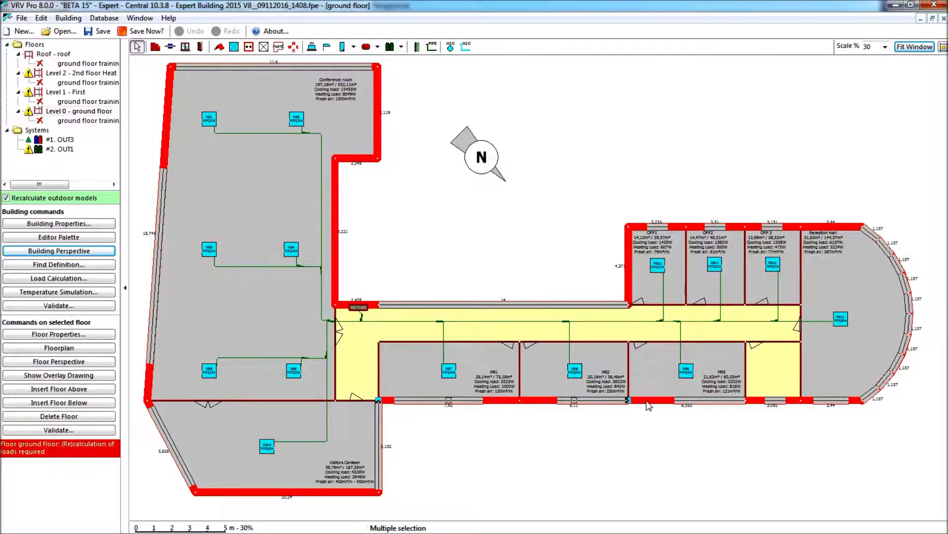
{"action": "left_click", "coordinate": [764, 400], "text": "shift"}
{"action": "left_click", "coordinate": [807, 401], "text": "shift"}
{"action": "right_click", "coordinate": [808, 401]}
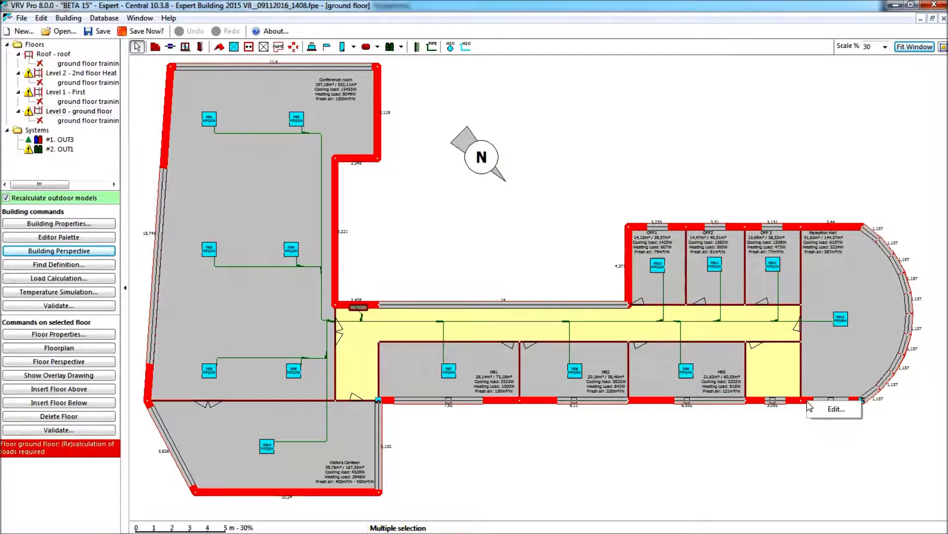
{"action": "left_click", "coordinate": [835, 409]}
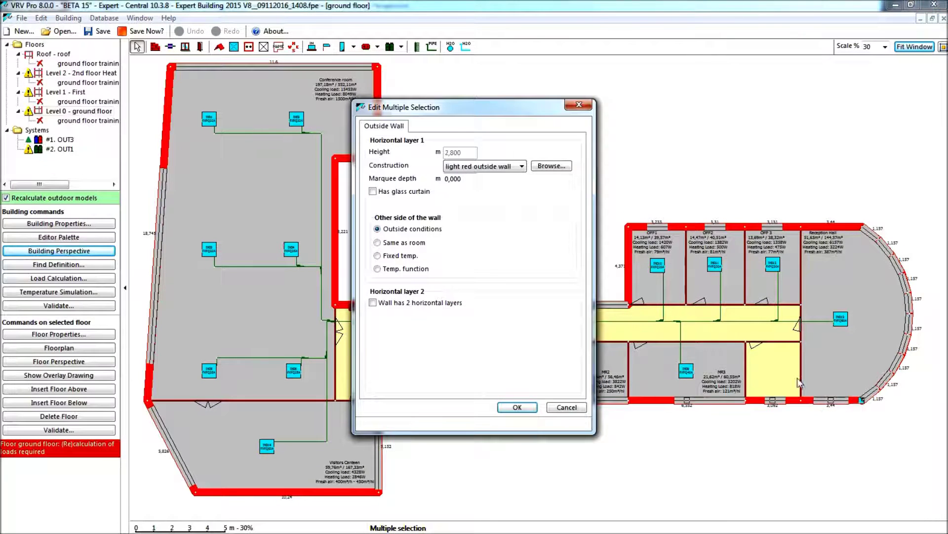
{"action": "left_click_drag", "start_coordinate": [478, 104], "coordinate": [553, 99]}
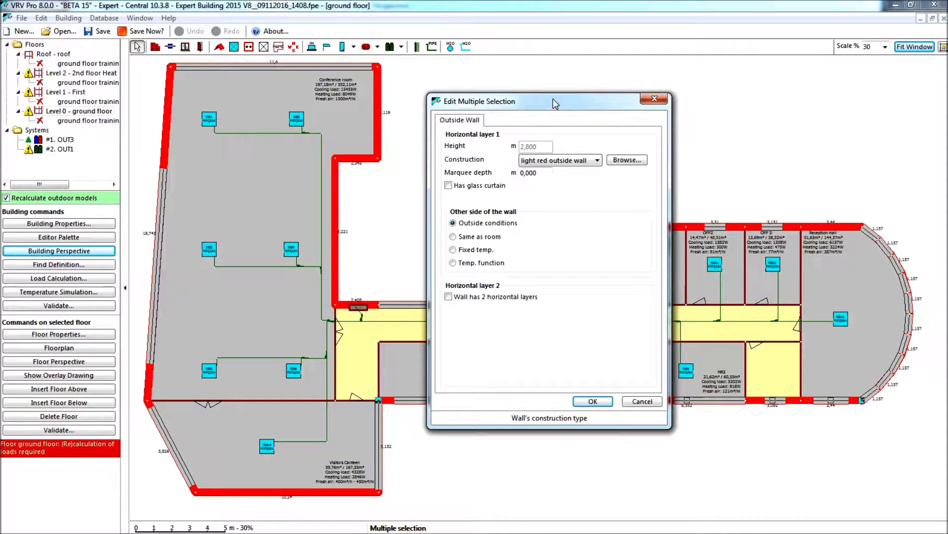
{"action": "left_click", "coordinate": [449, 187]}
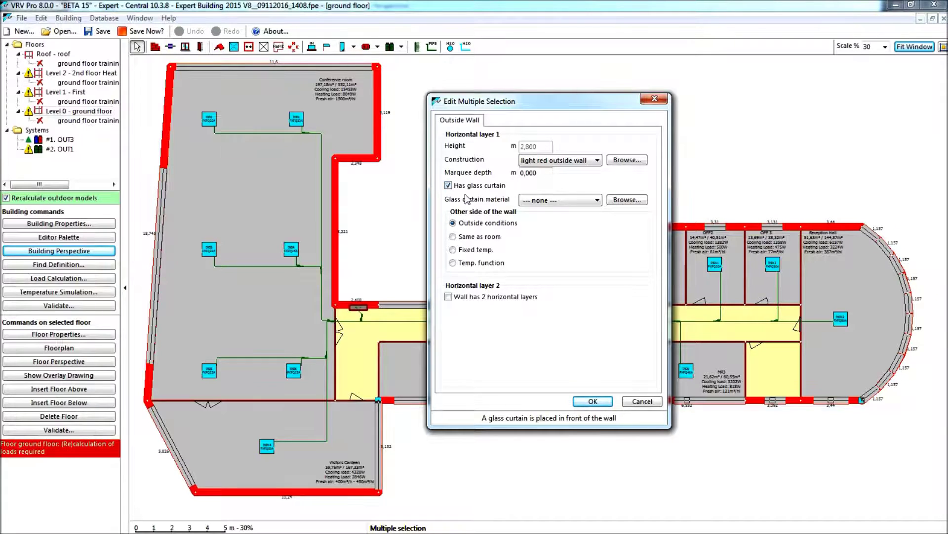
{"action": "left_click", "coordinate": [598, 201]}
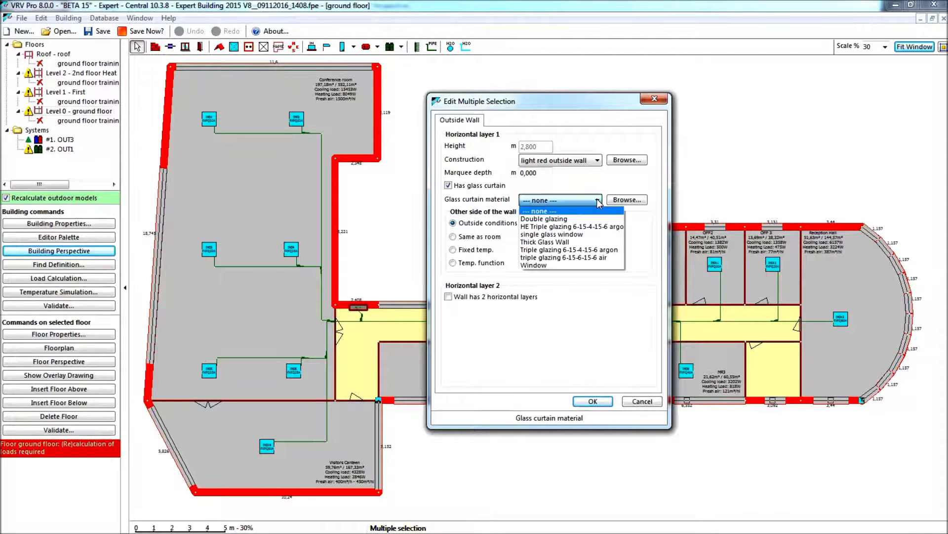
{"action": "left_click", "coordinate": [579, 243]}
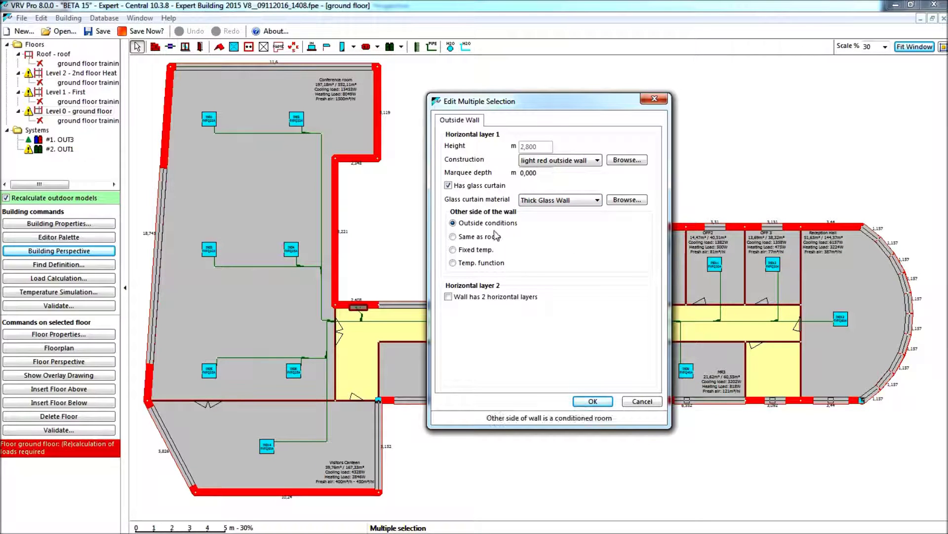
{"action": "left_click", "coordinate": [595, 402]}
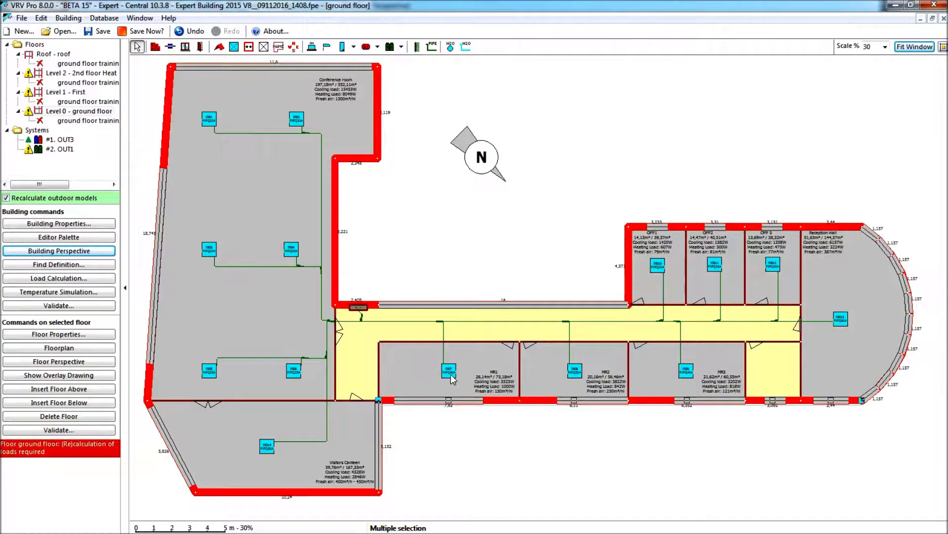
{"action": "left_click", "coordinate": [95, 252]}
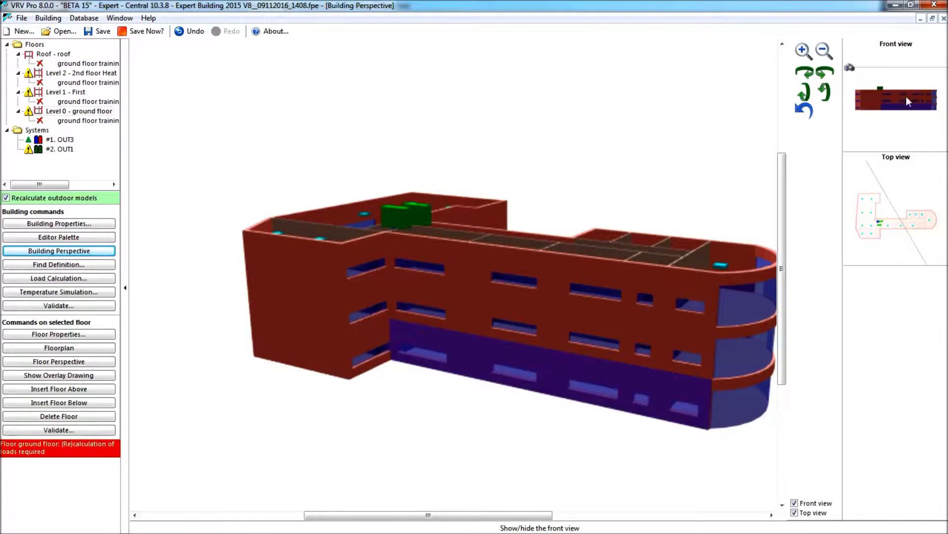
Reopen the properties of the five glass-curtained walls on the ground floor plan and check the construction characteristics of their Thick Glass Wall material
{"action": "key", "text": "ctrl+Tab"}
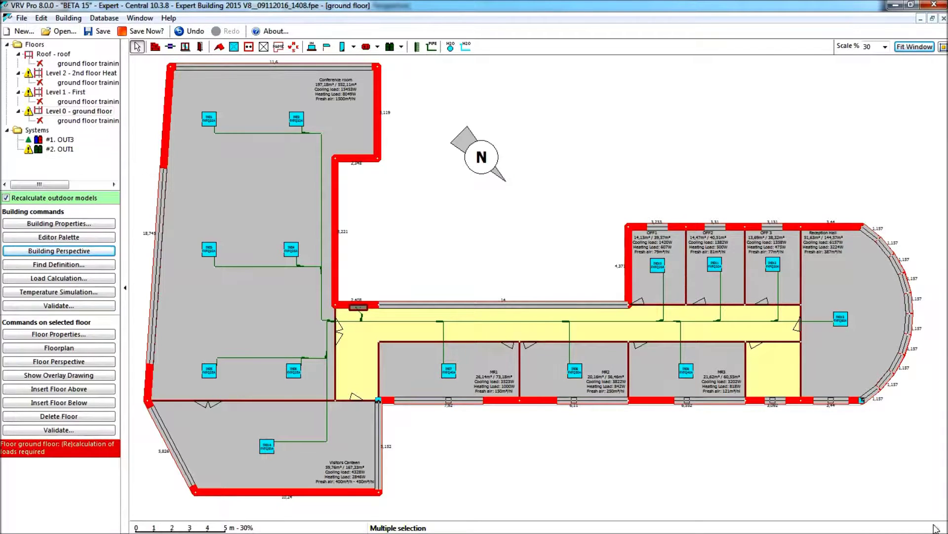
{"action": "right_click", "coordinate": [503, 401]}
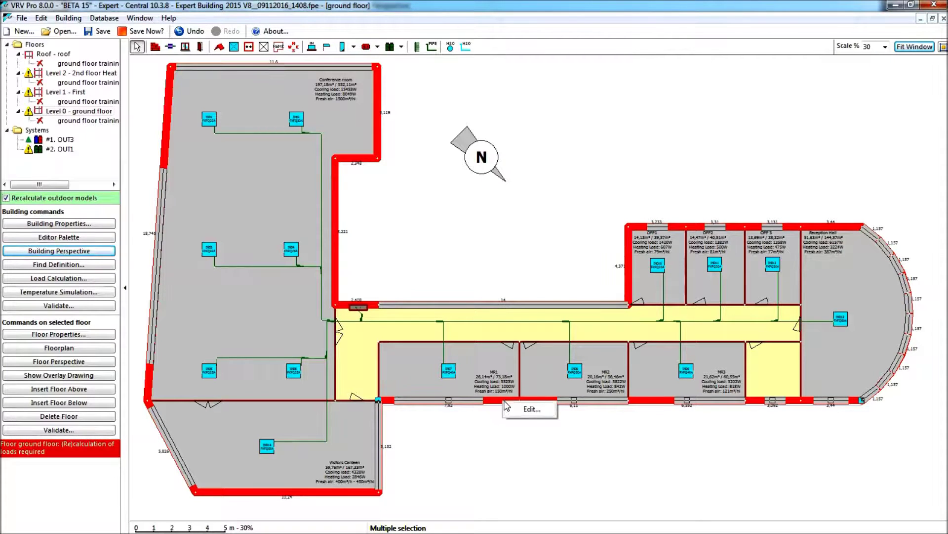
{"action": "left_click", "coordinate": [516, 410]}
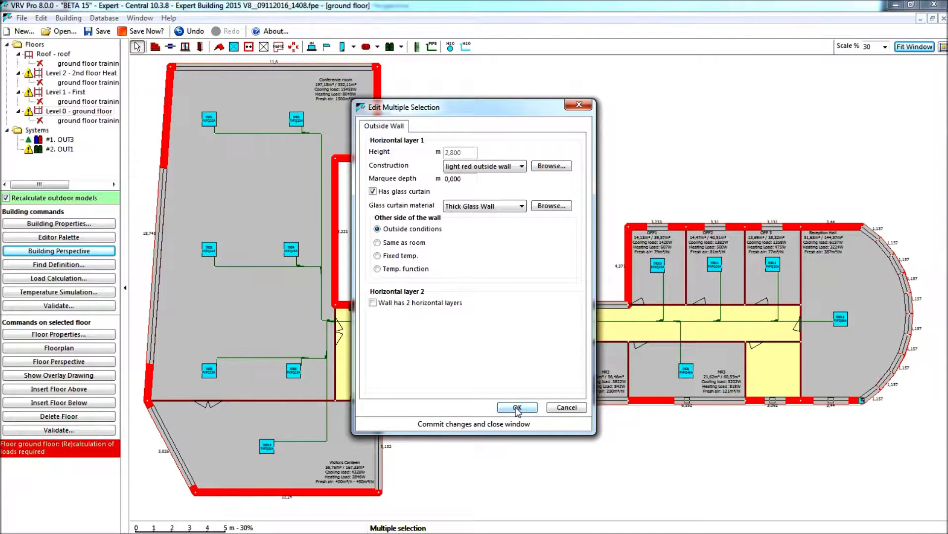
{"action": "left_click", "coordinate": [552, 207]}
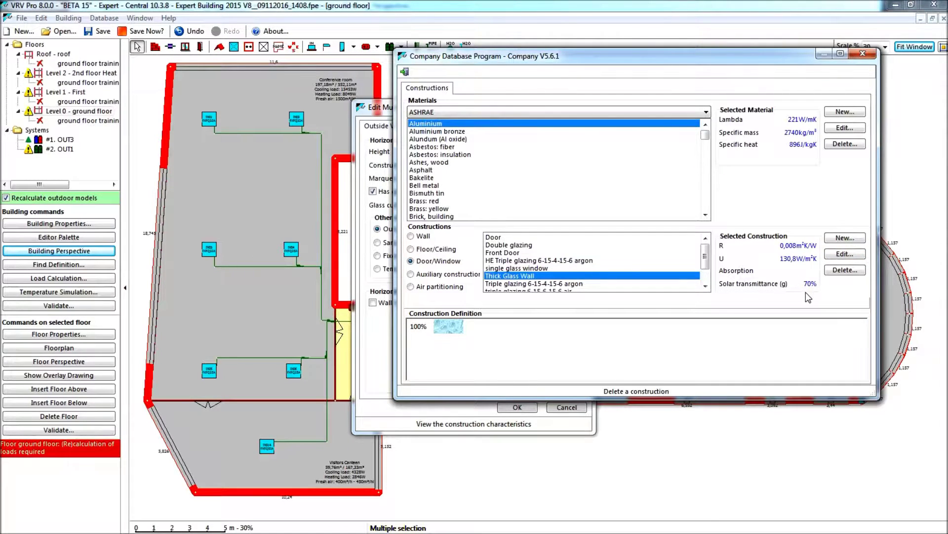
{"action": "left_click", "coordinate": [863, 54]}
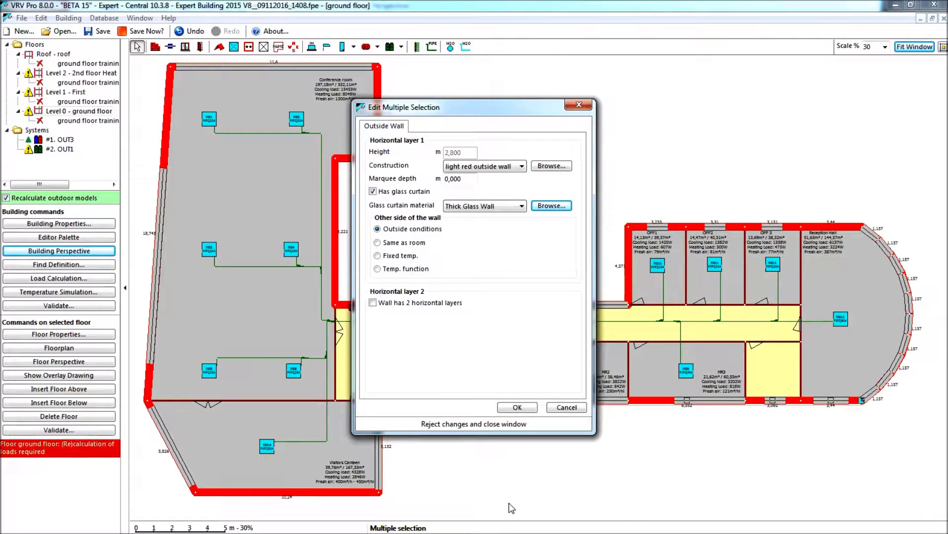
{"action": "left_click", "coordinate": [569, 409]}
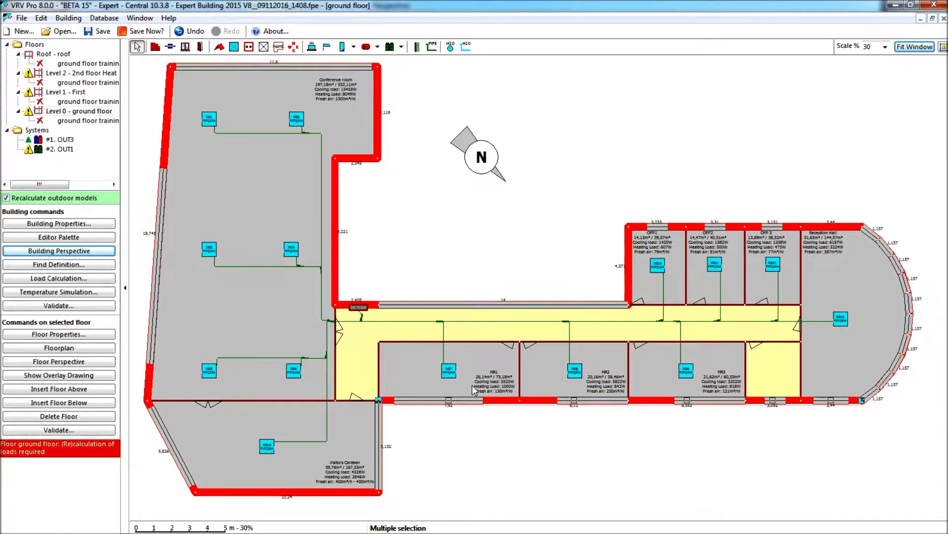
Run the load calculation for the ground floor, First and 2nd floor Heat Recovery with total cool load, heat load and VAMs included
{"action": "scroll", "coordinate": [474, 381], "scroll_direction": "up", "scroll_amount": 3}
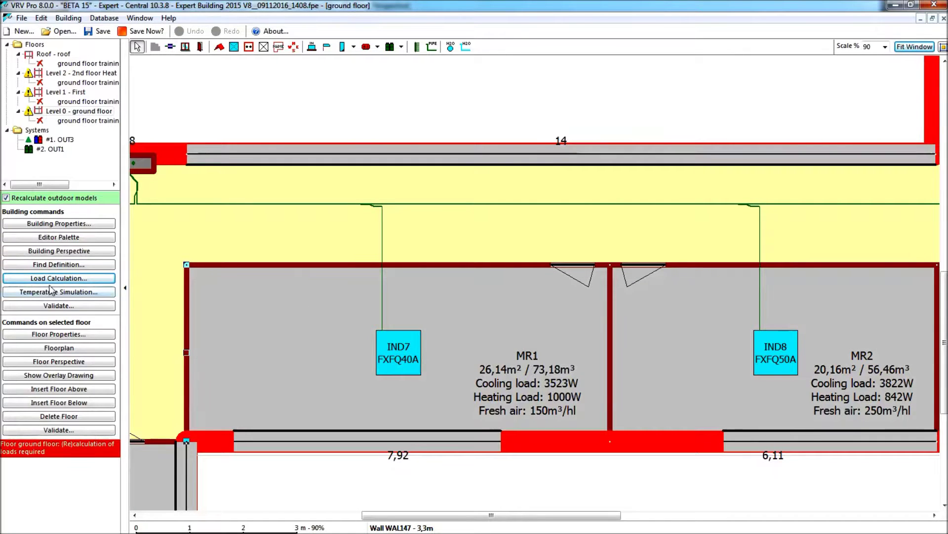
{"action": "left_click", "coordinate": [31, 278]}
{"action": "left_click", "coordinate": [500, 358]}
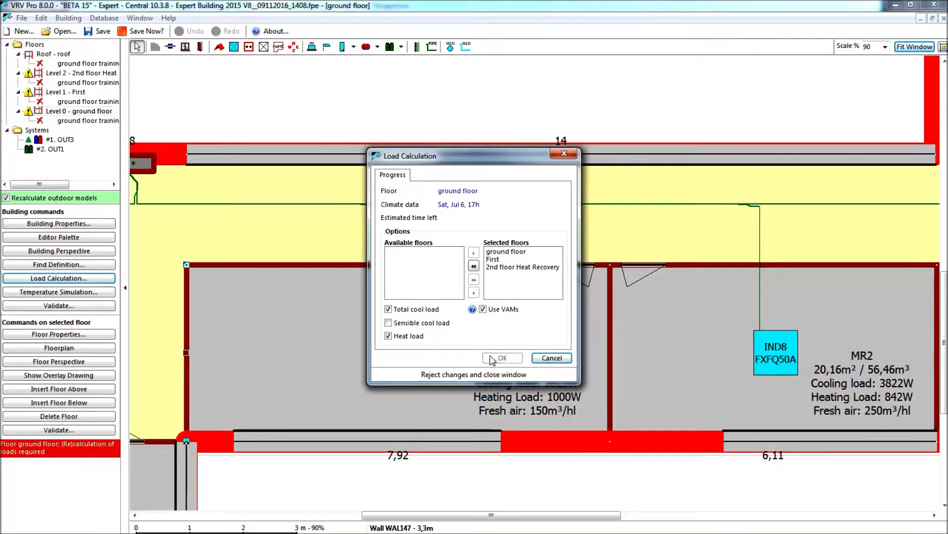